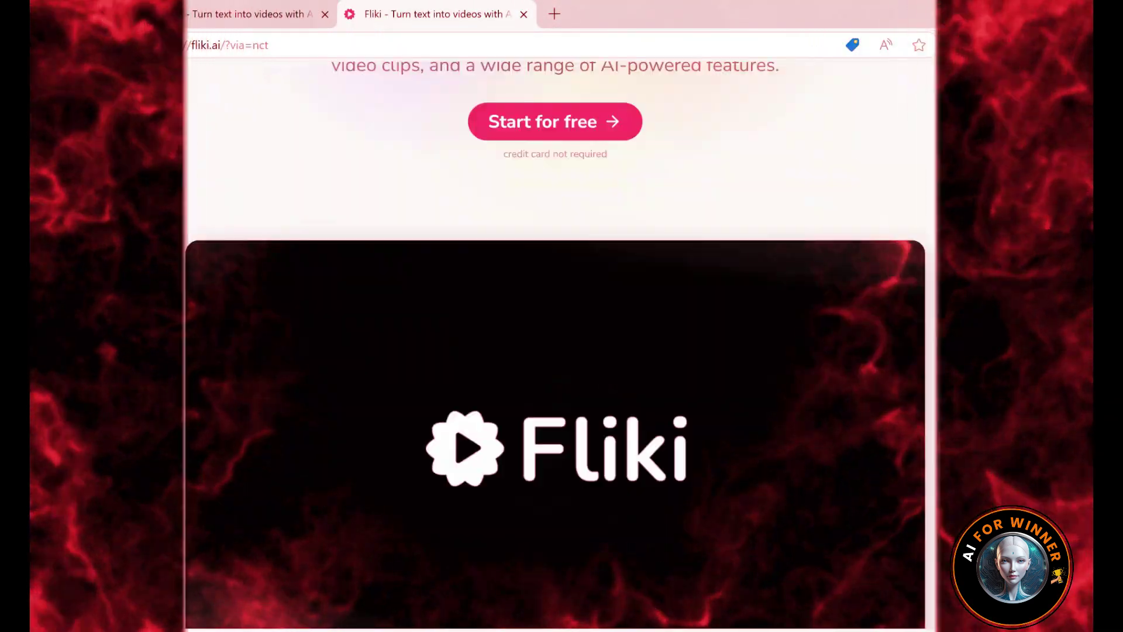
scroll(554, 351, "down", 2)
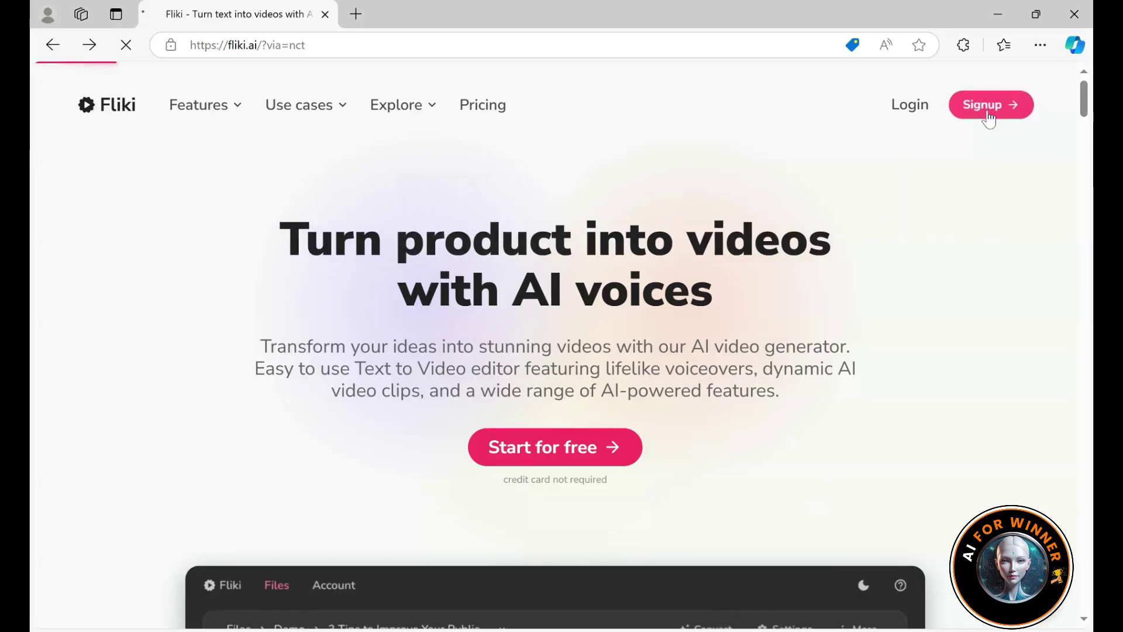
Scroll the fliki.ai landing page and sign up to reach the Welcome dashboard.
left_click(988, 107)
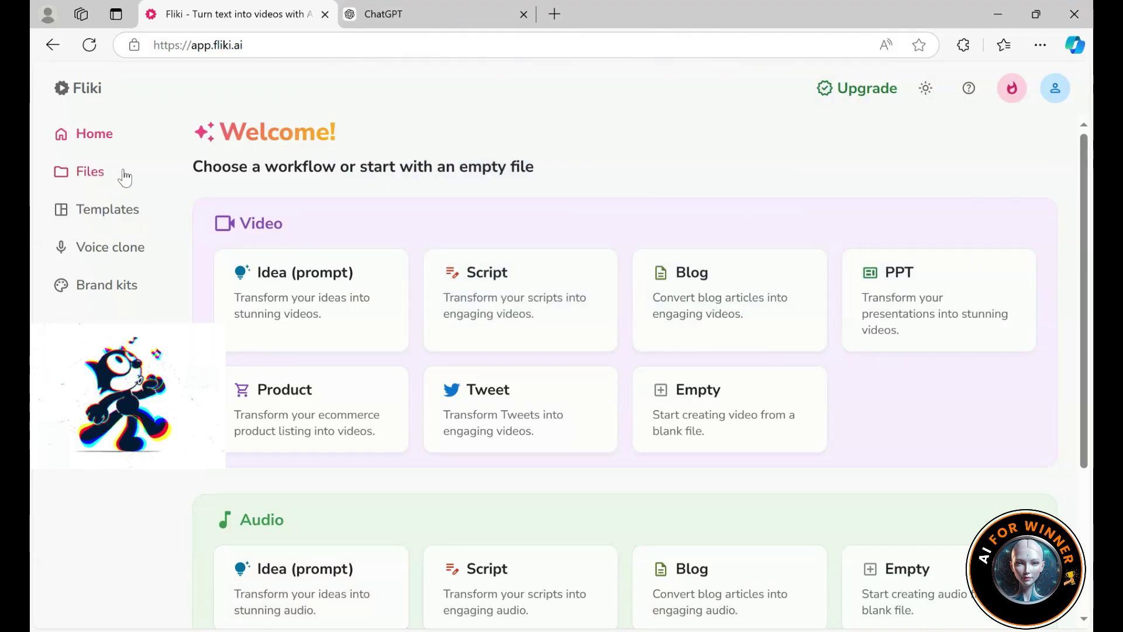
Open Files > New file to view workflows like Idea (prompt), Product, Tweet and Empty.
left_click(88, 181)
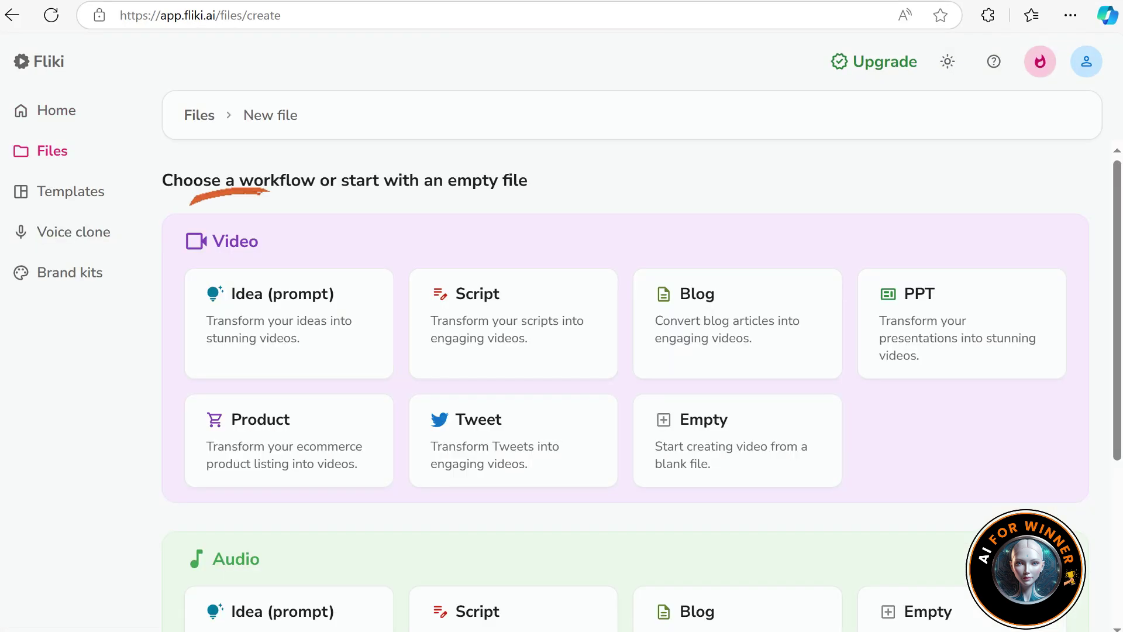
scroll(631, 351, "down", 5)
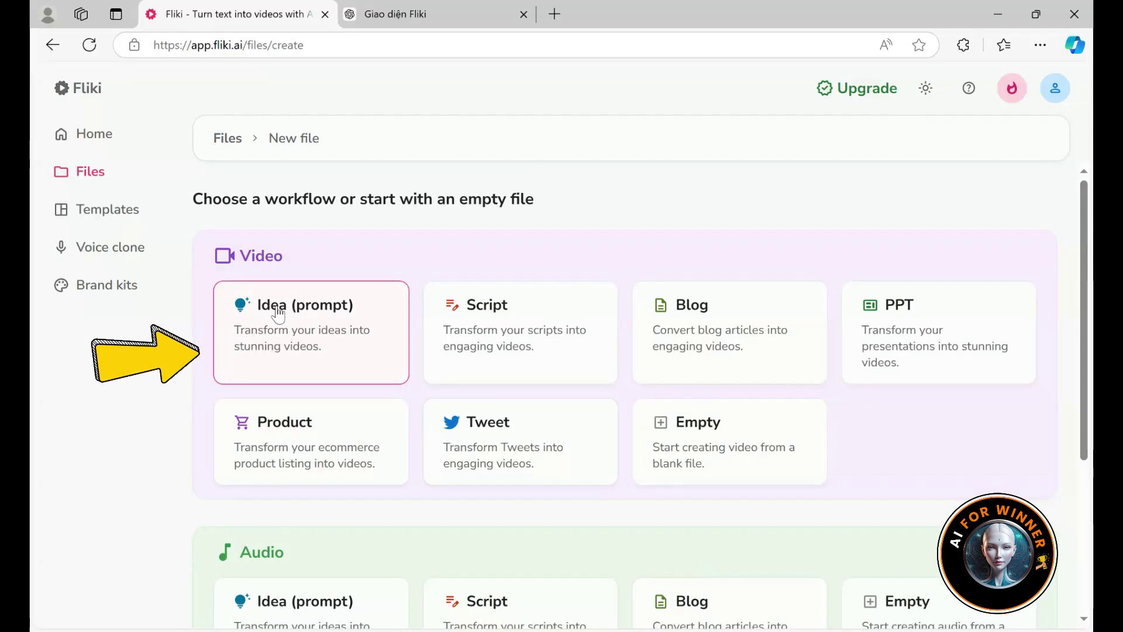
Start an Idea (prompt) video, adjust the maximum duration slider, and continue to format options.
left_click(279, 314)
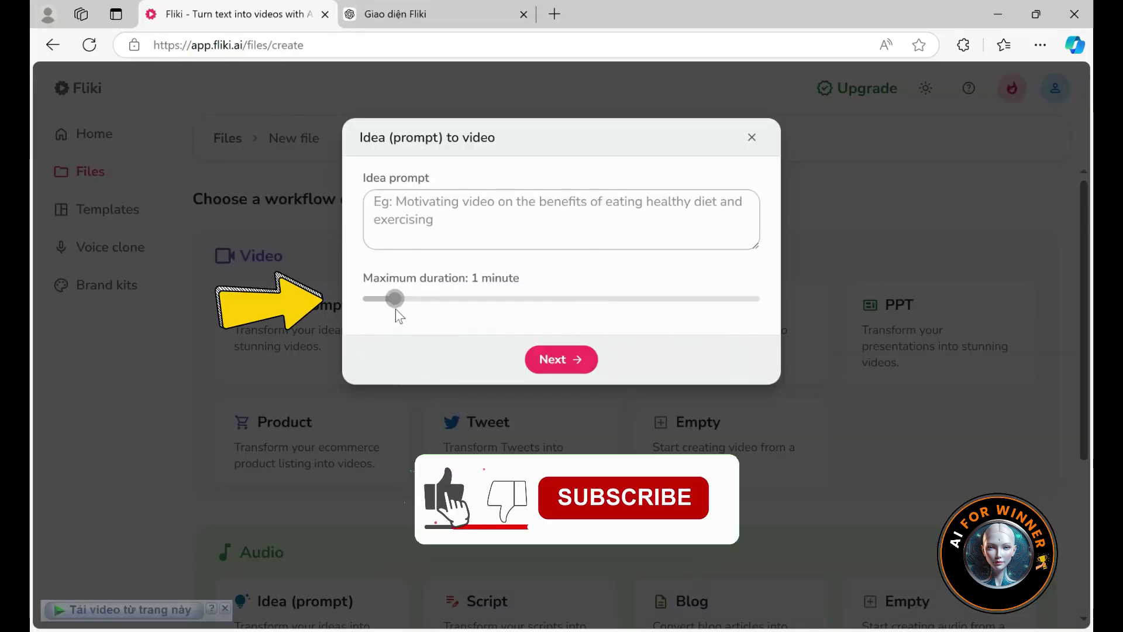
left_click_drag(397, 301, 496, 300)
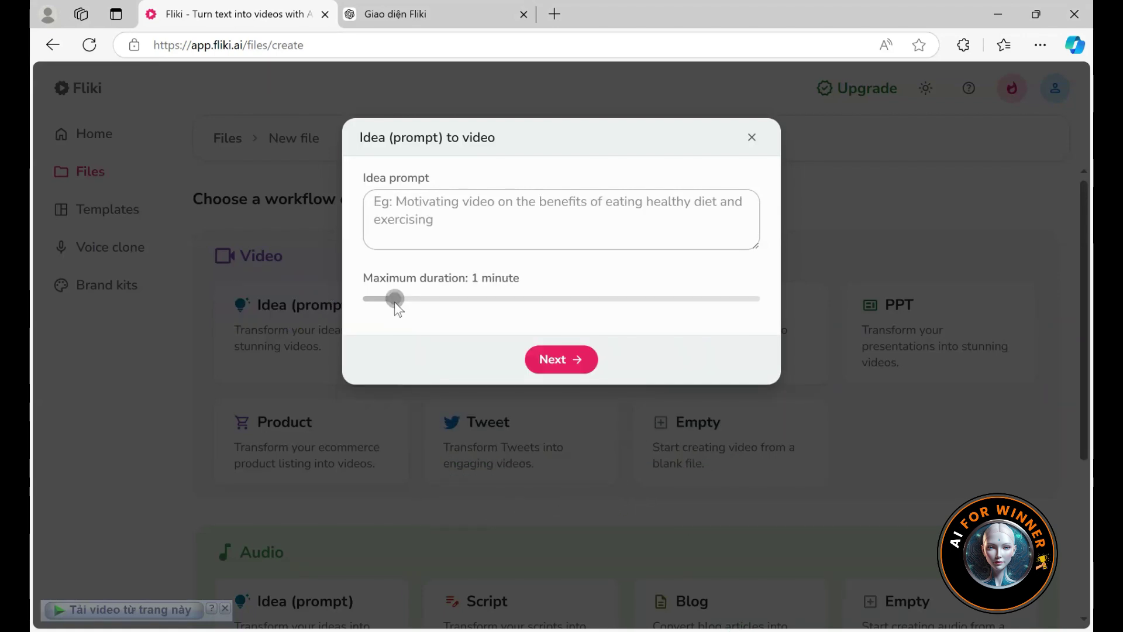
left_click_drag(393, 301, 442, 302)
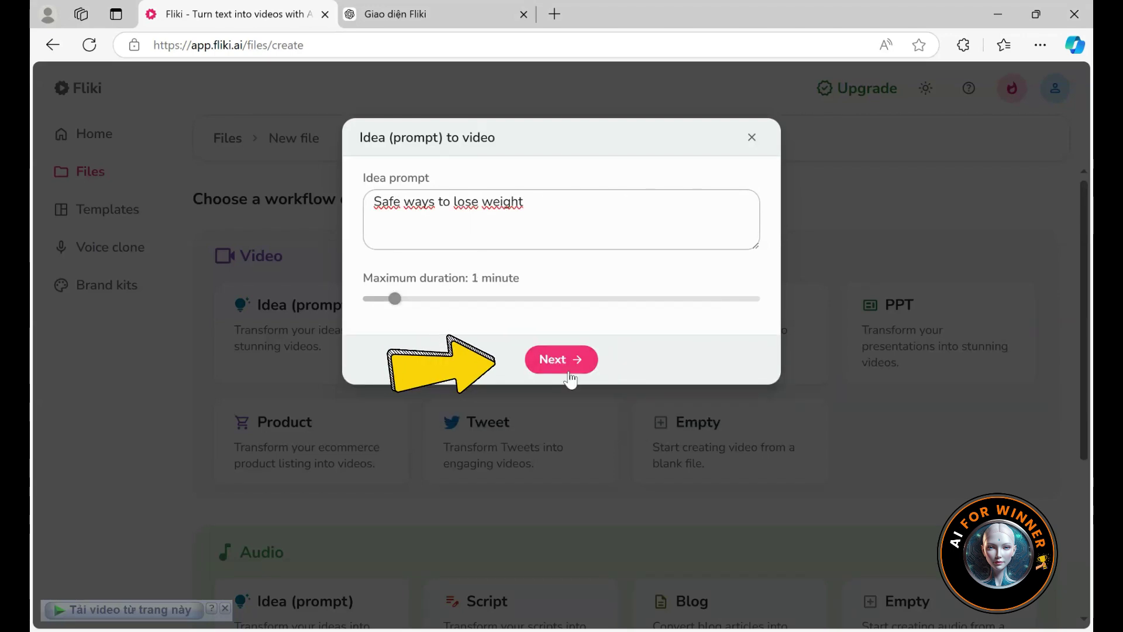
left_click(550, 359)
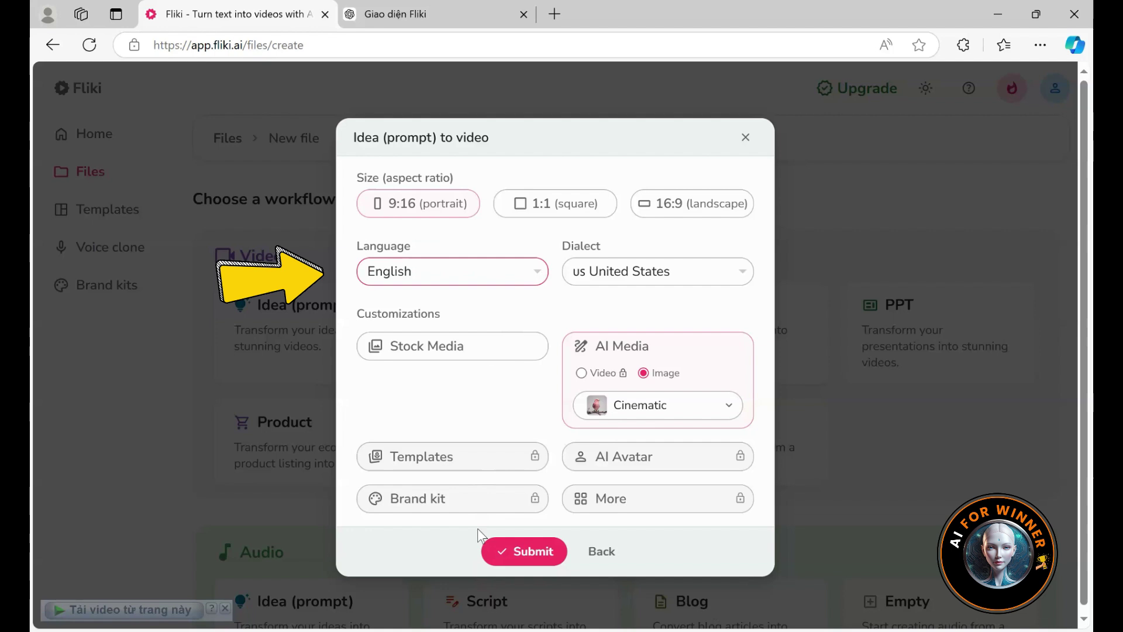
Set scene visuals to AI Media images in Cinematic style and expand Templates.
left_click(465, 348)
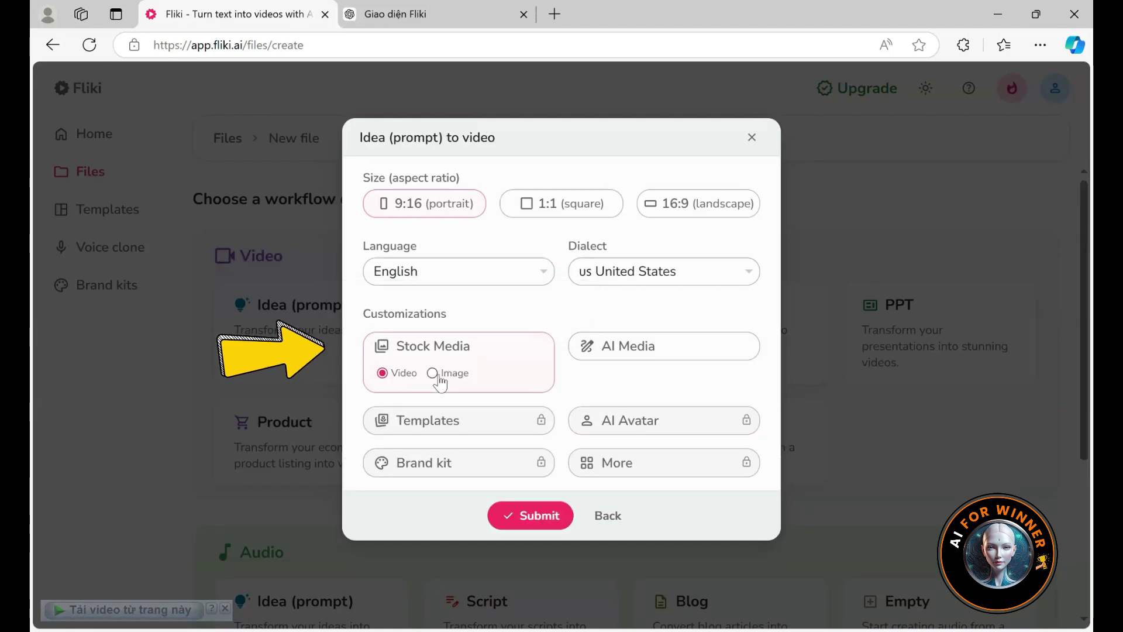
left_click(433, 373)
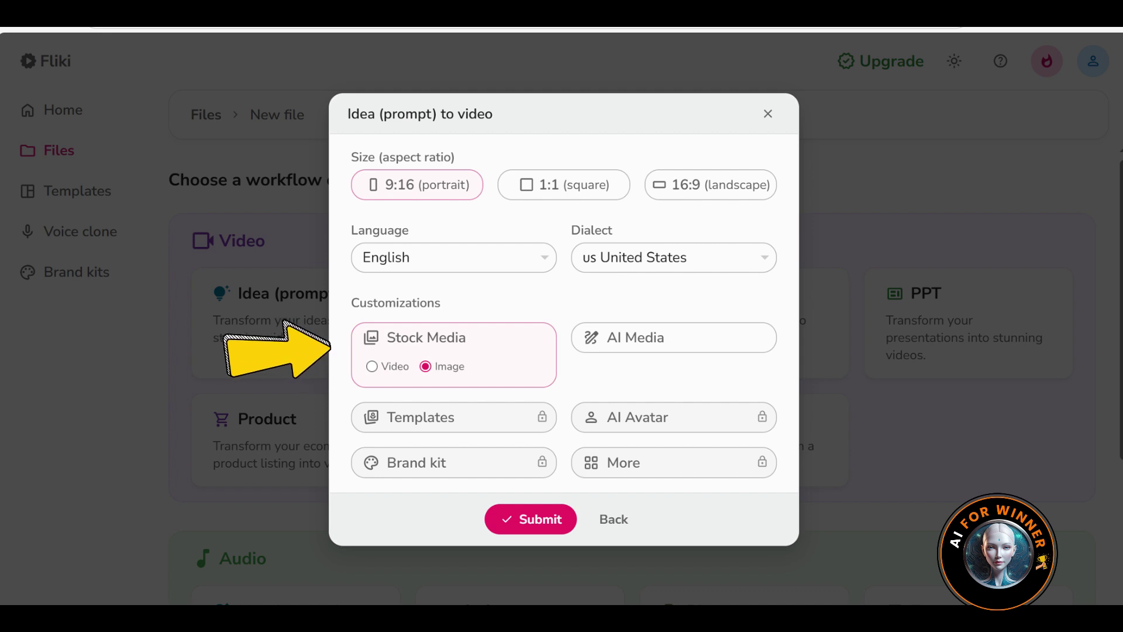
left_click(644, 337)
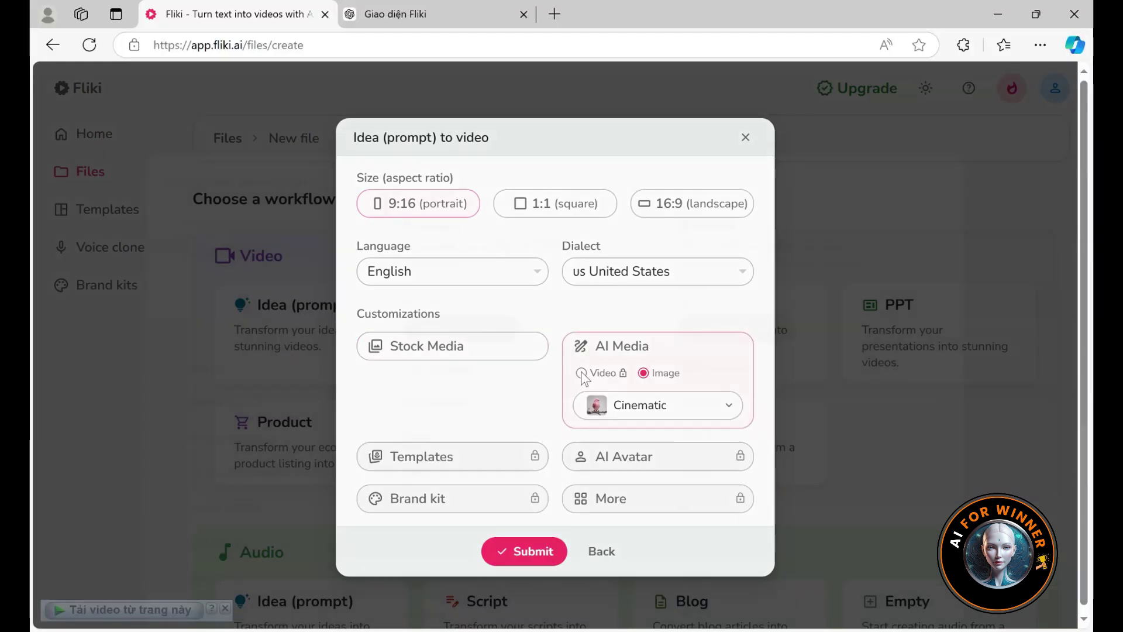
left_click(593, 366)
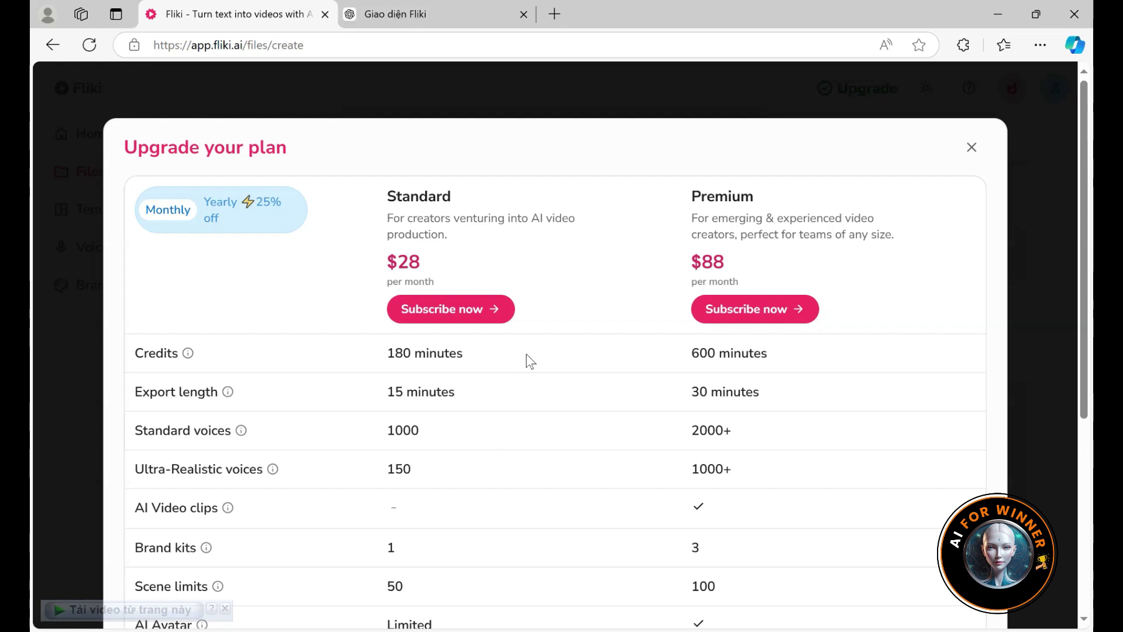
key("Escape")
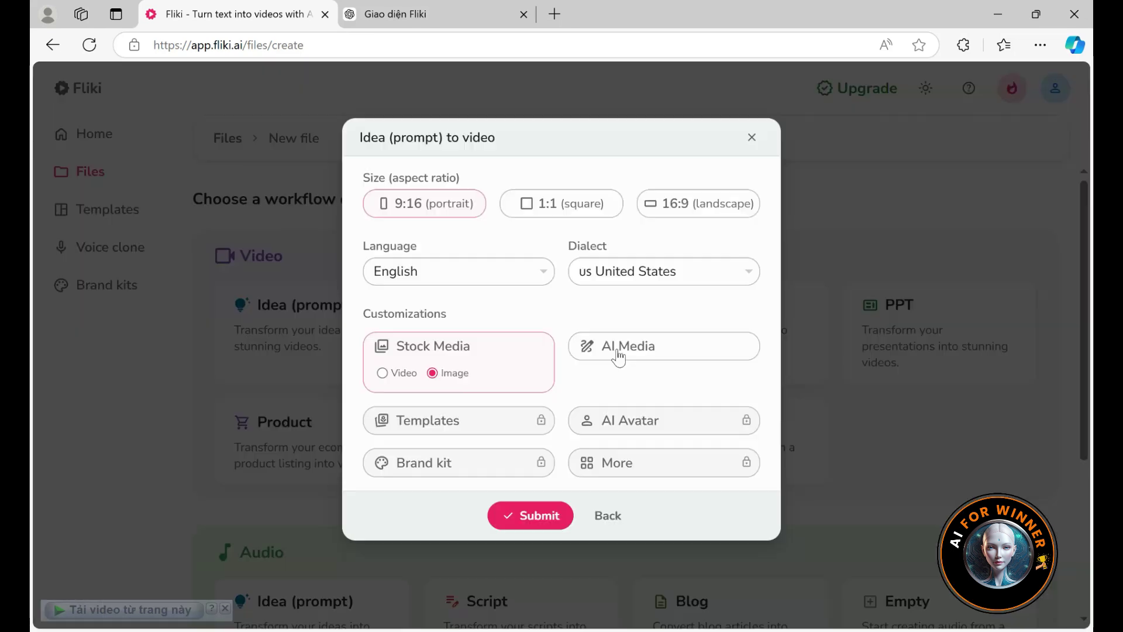
left_click(634, 350)
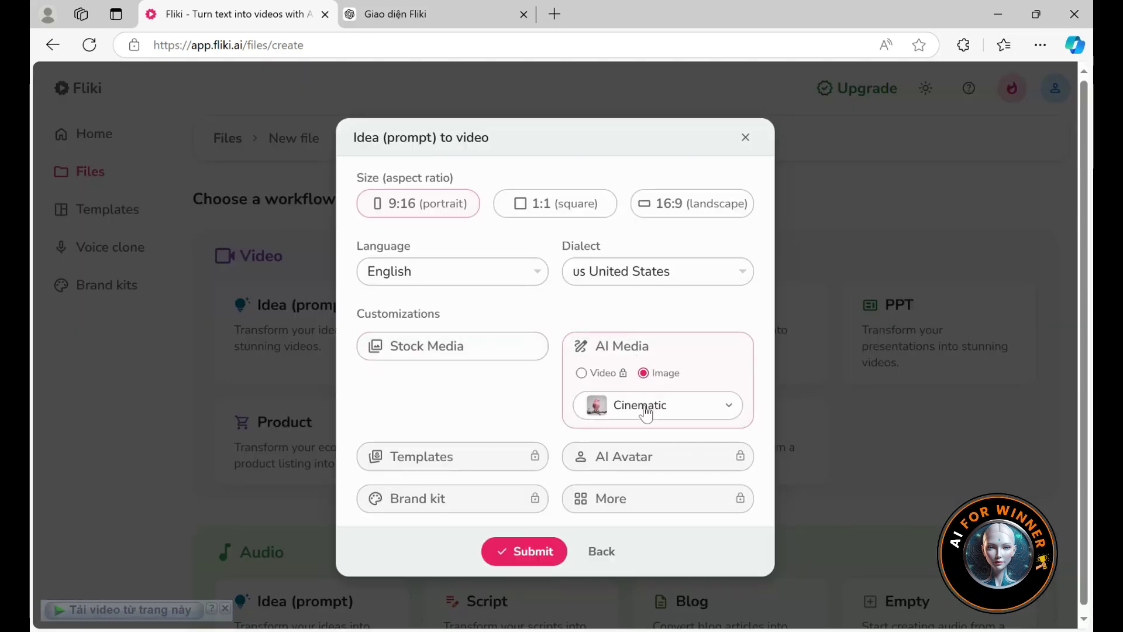
left_click(710, 413)
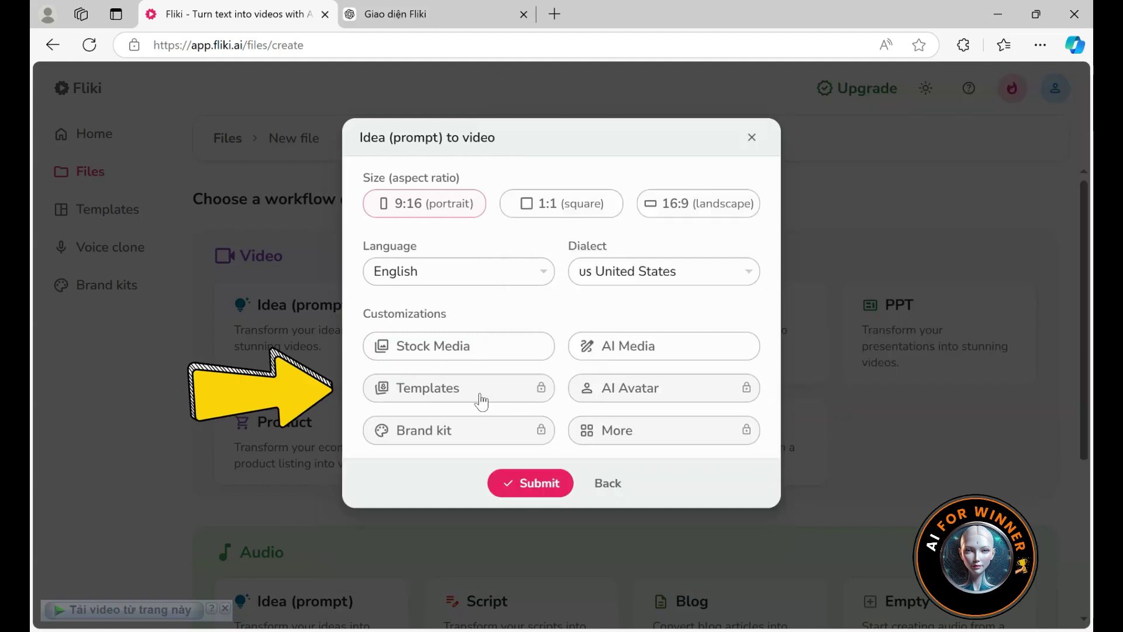
left_click(466, 393)
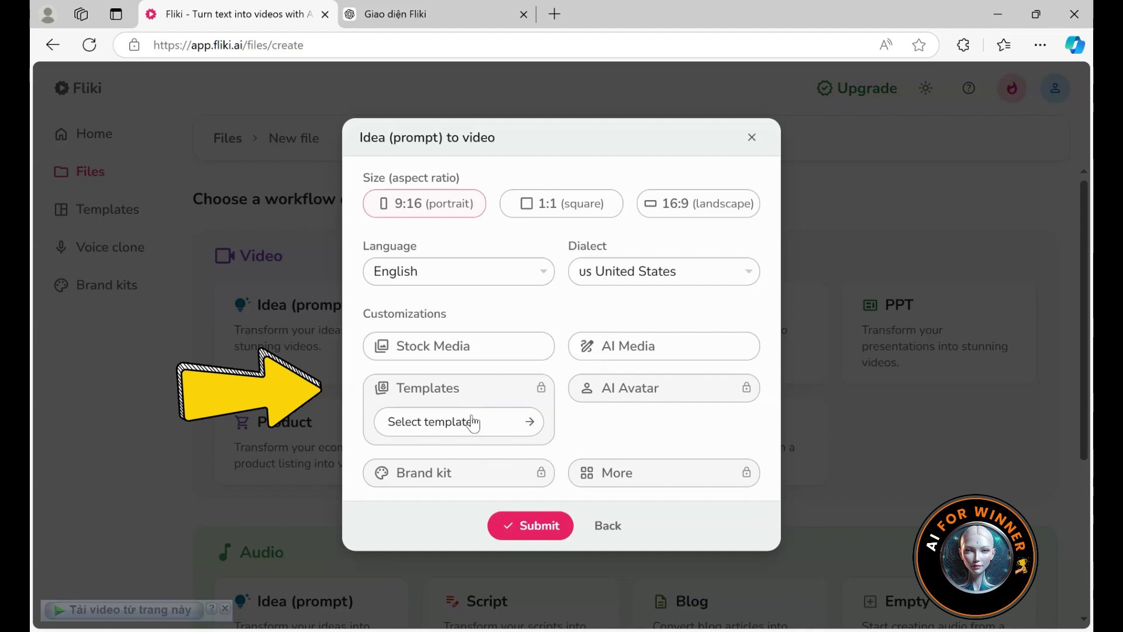
Browse the Business templates in the Template selection gallery, then close it without choosing.
left_click(471, 430)
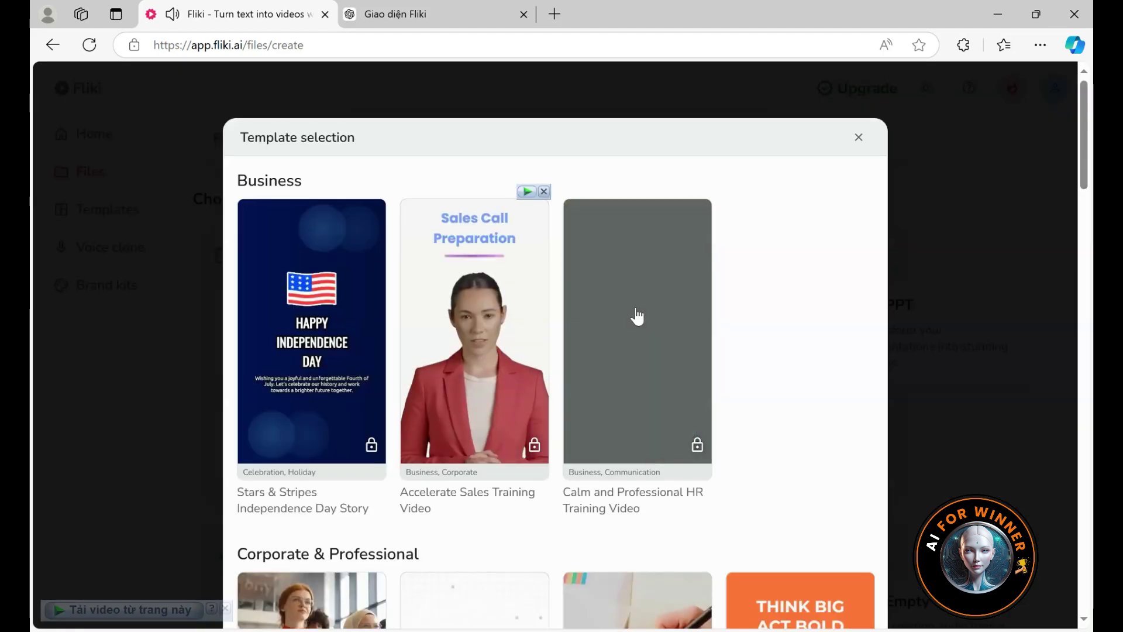
scroll(741, 319, "down", 7)
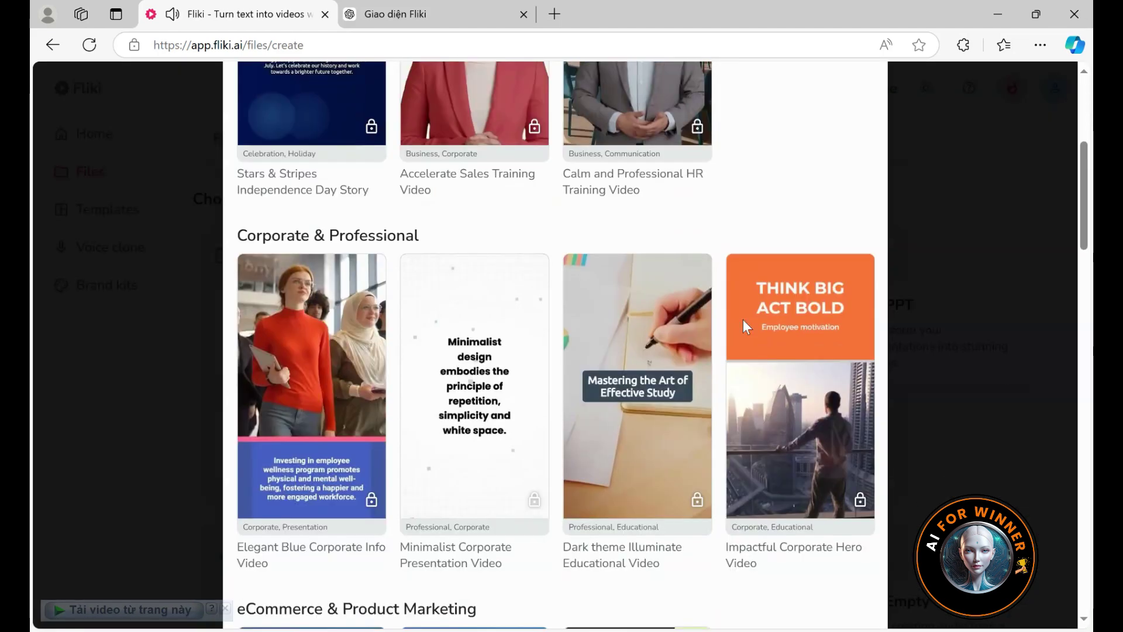
scroll(743, 328, "down", 6)
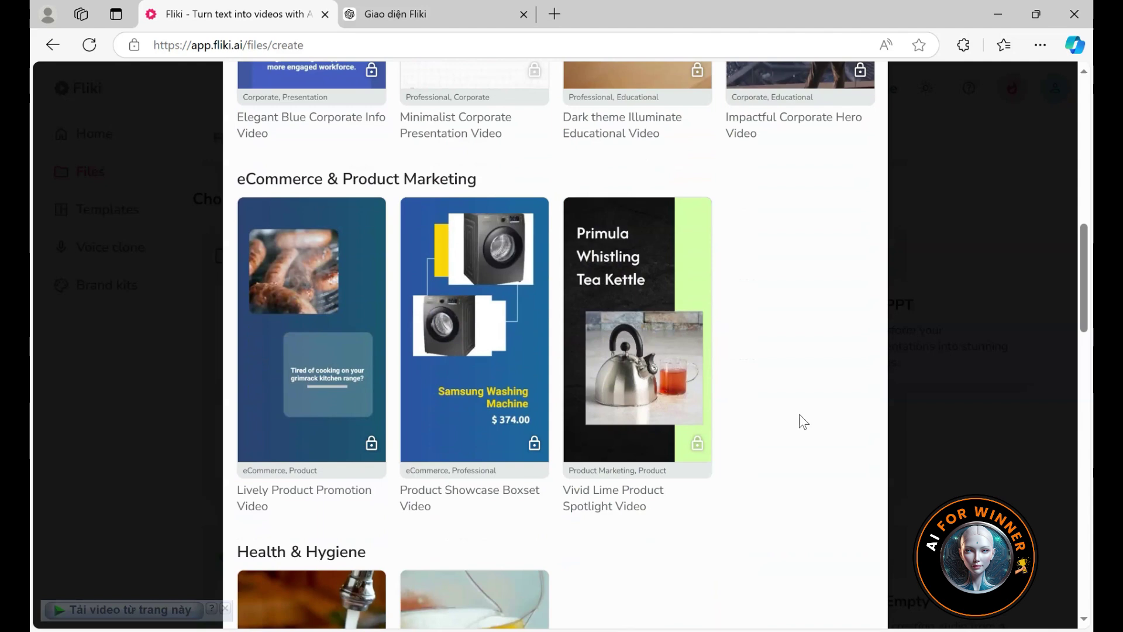
scroll(803, 421, "down", 8)
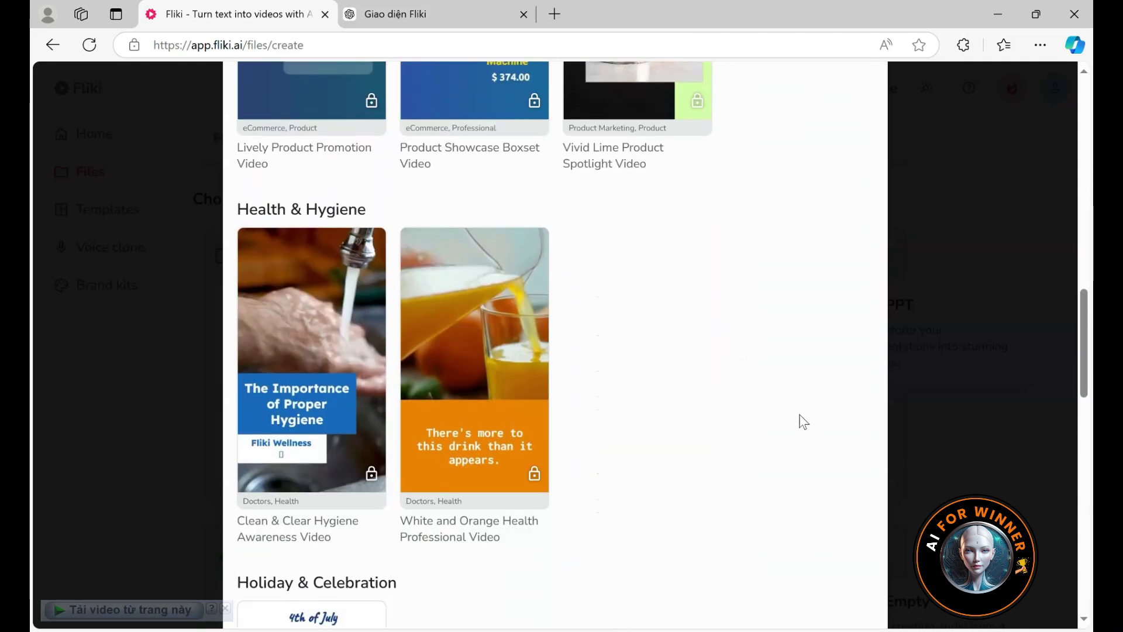
scroll(803, 421, "down", 10)
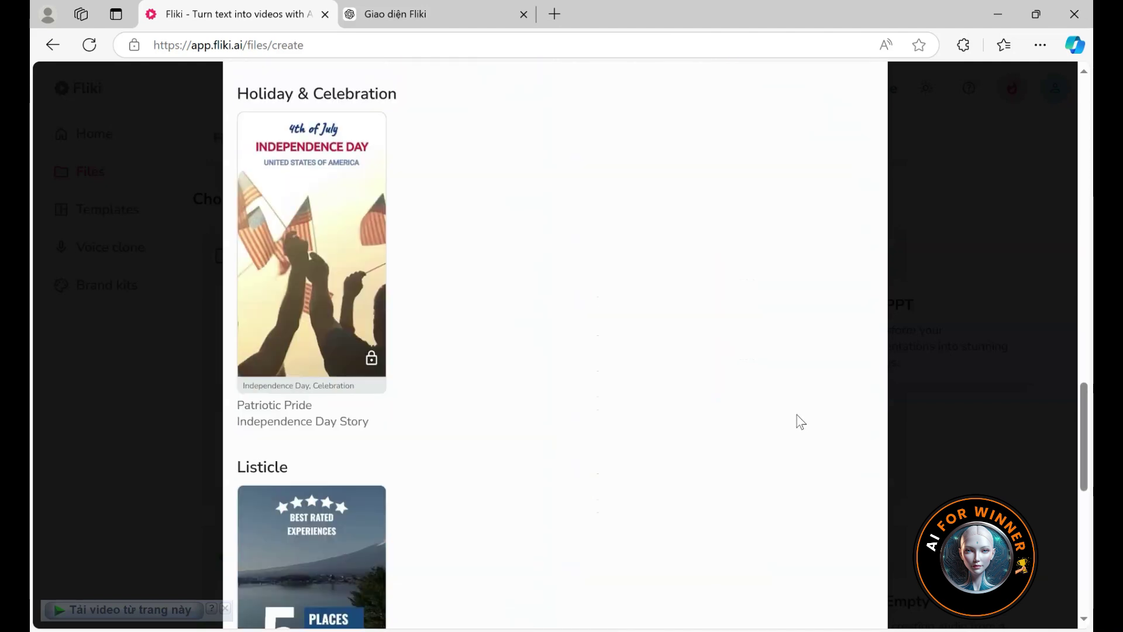
scroll(800, 421, "up", 17)
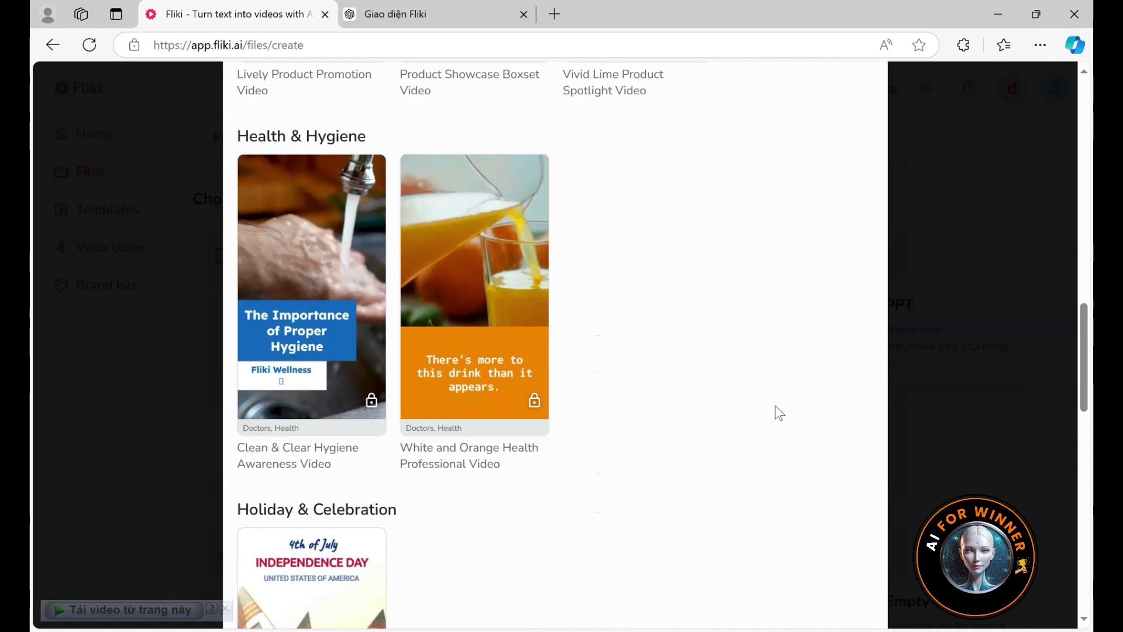
key("Escape")
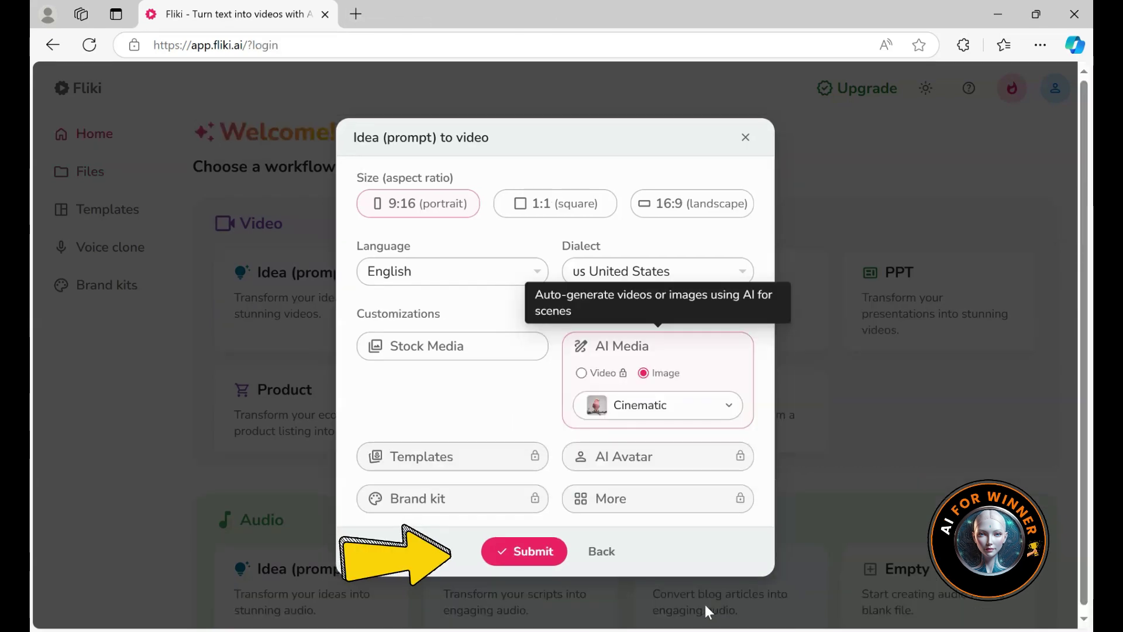
Generate the 39-second video and lower its Background Audio volume from 20 to 0.
left_click(527, 551)
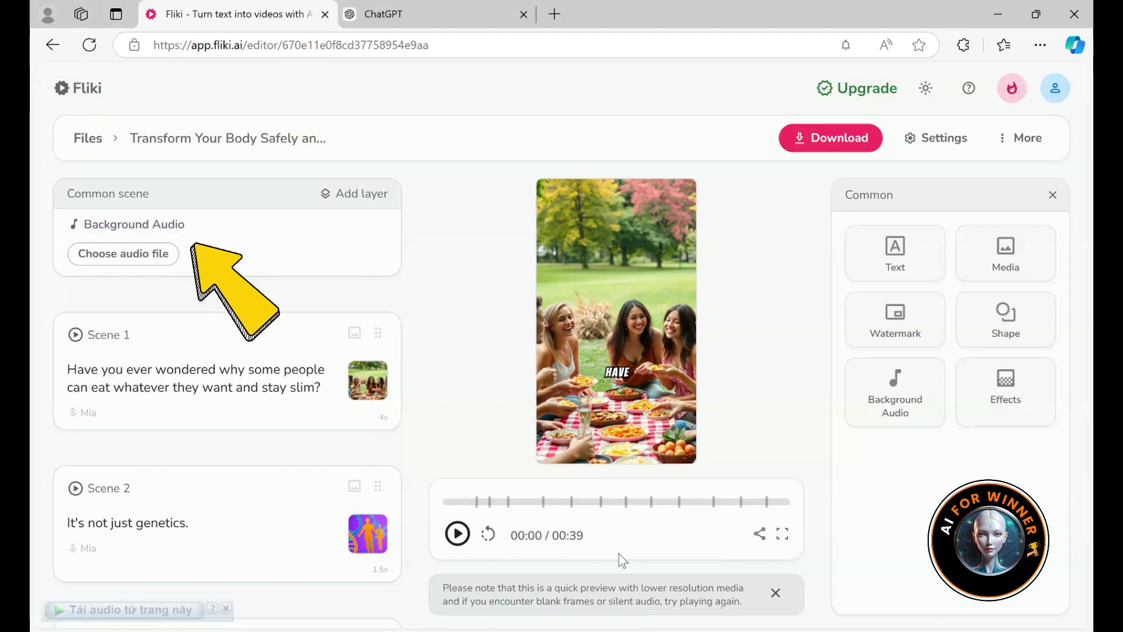
mouse_move(231, 253)
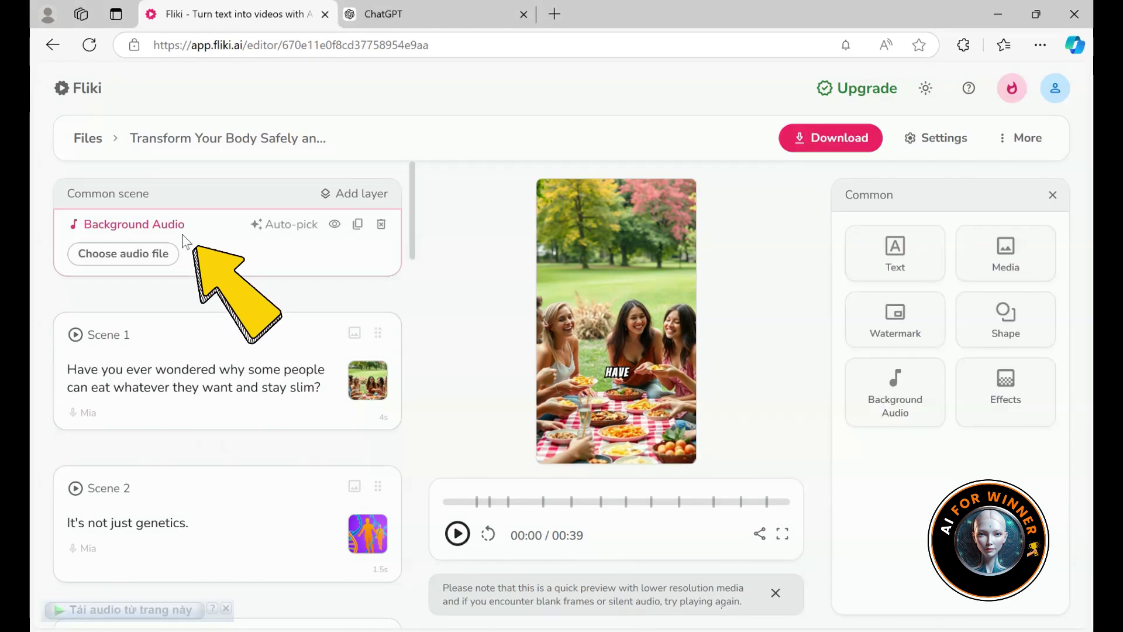
left_click(231, 253)
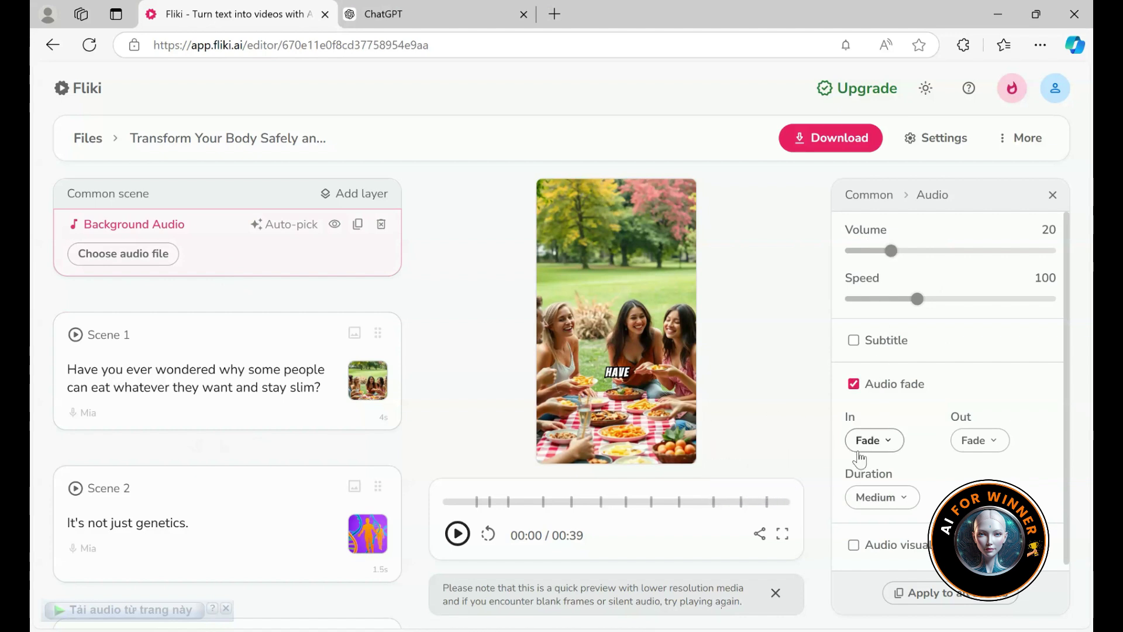
left_click_drag(890, 250, 844, 261)
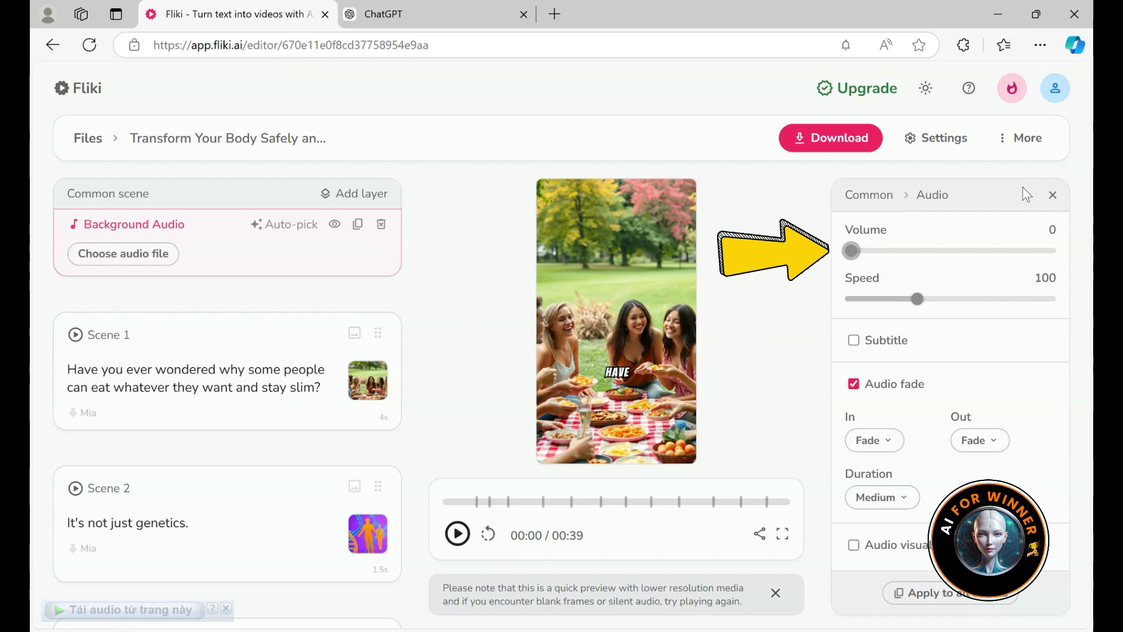
left_click(1052, 194)
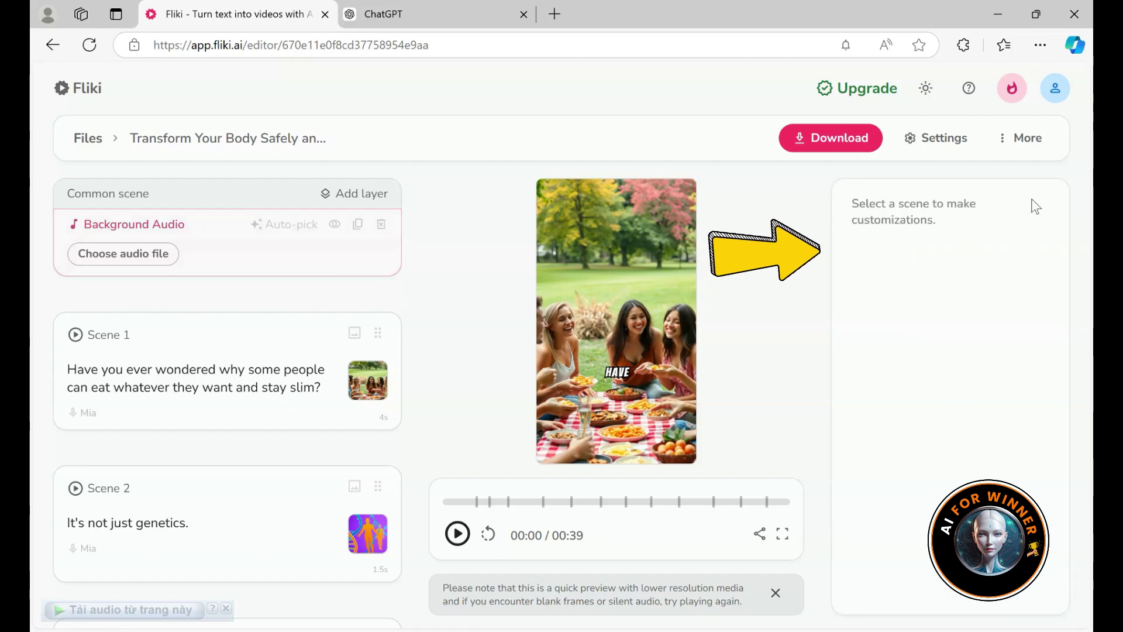
Expand Scene 1's layers and play the preview from 00:00 to watch the captions.
left_click(138, 265)
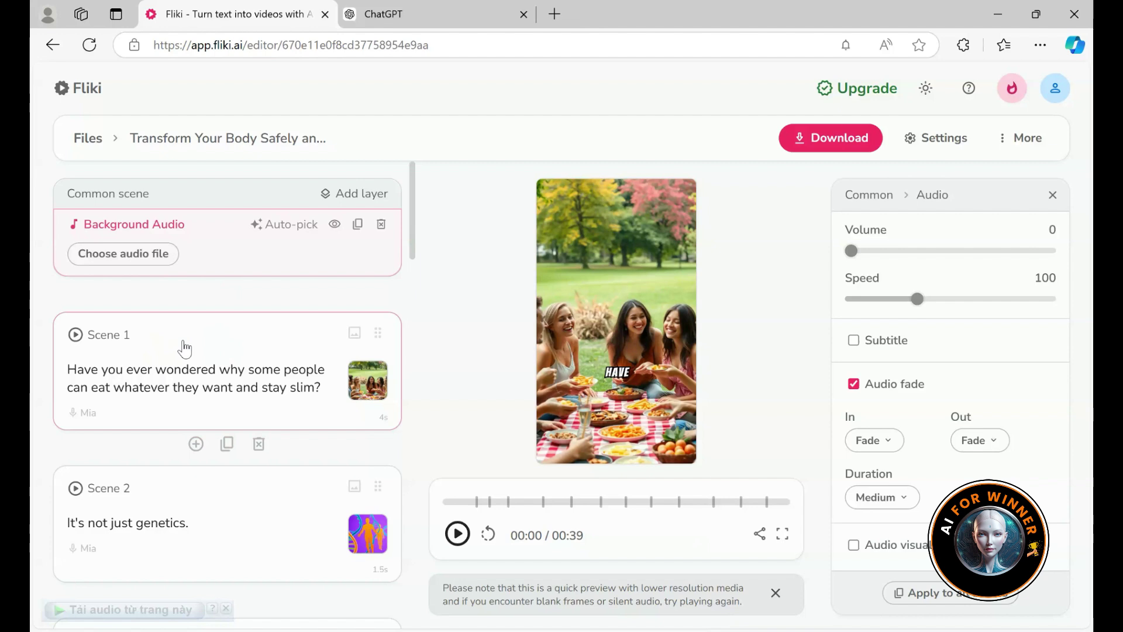
left_click(185, 345)
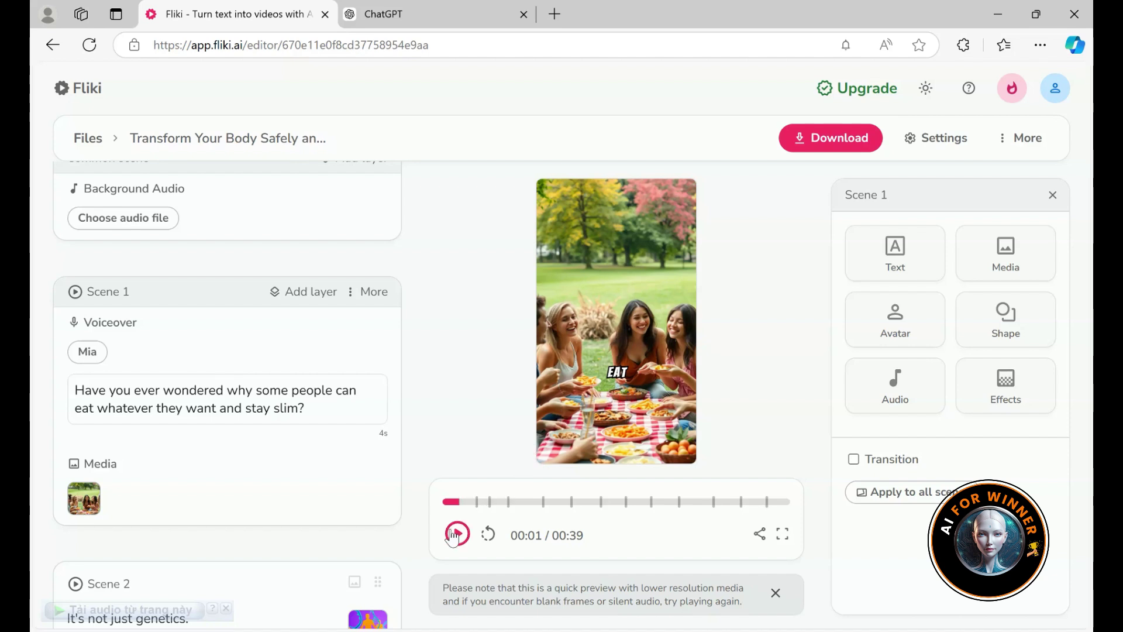
left_click_drag(459, 502, 440, 502)
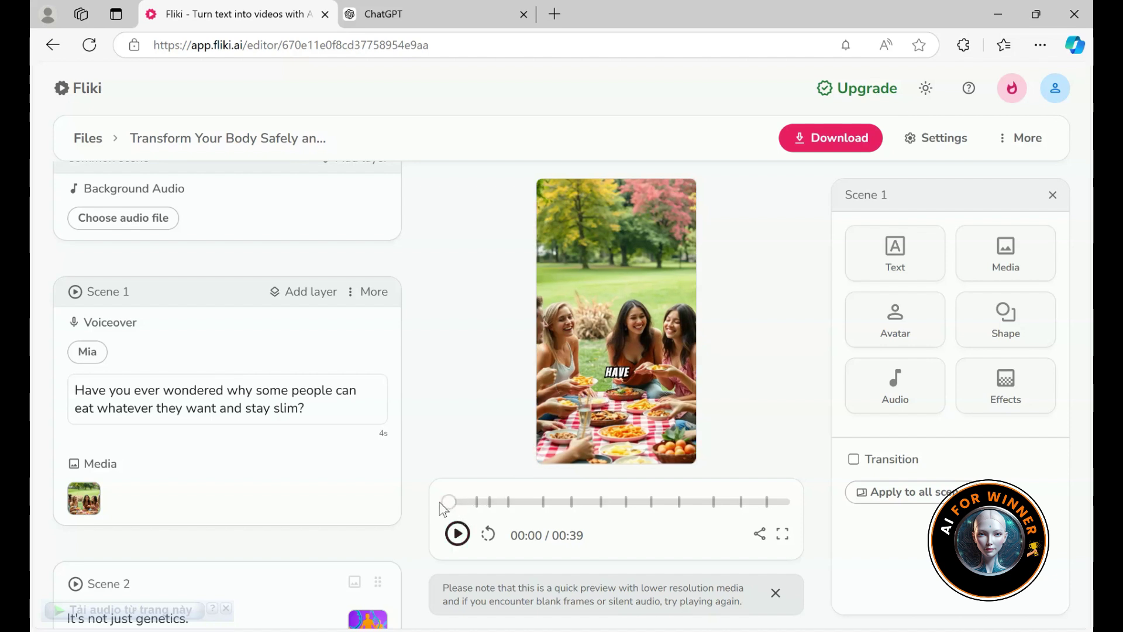
left_click(456, 534)
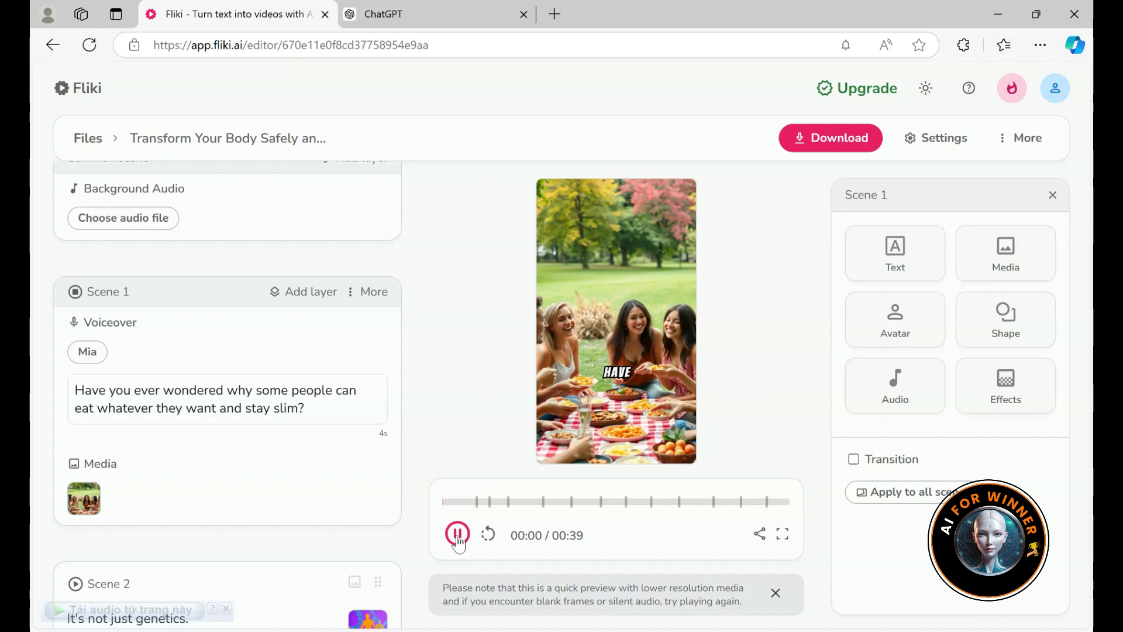
left_click(642, 396)
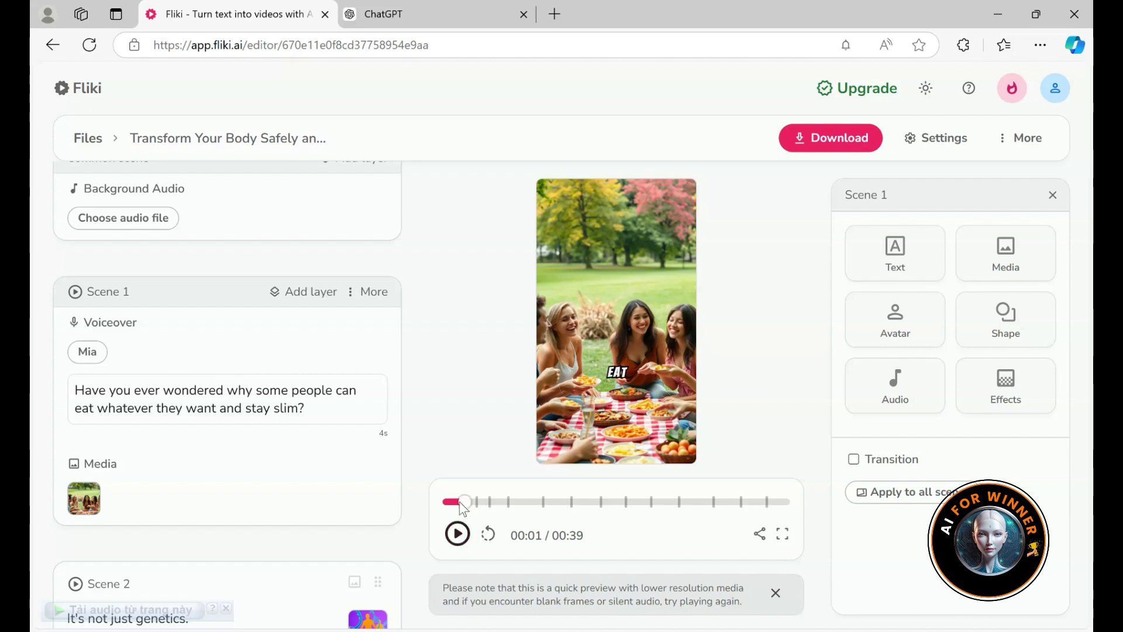
left_click_drag(460, 501, 441, 502)
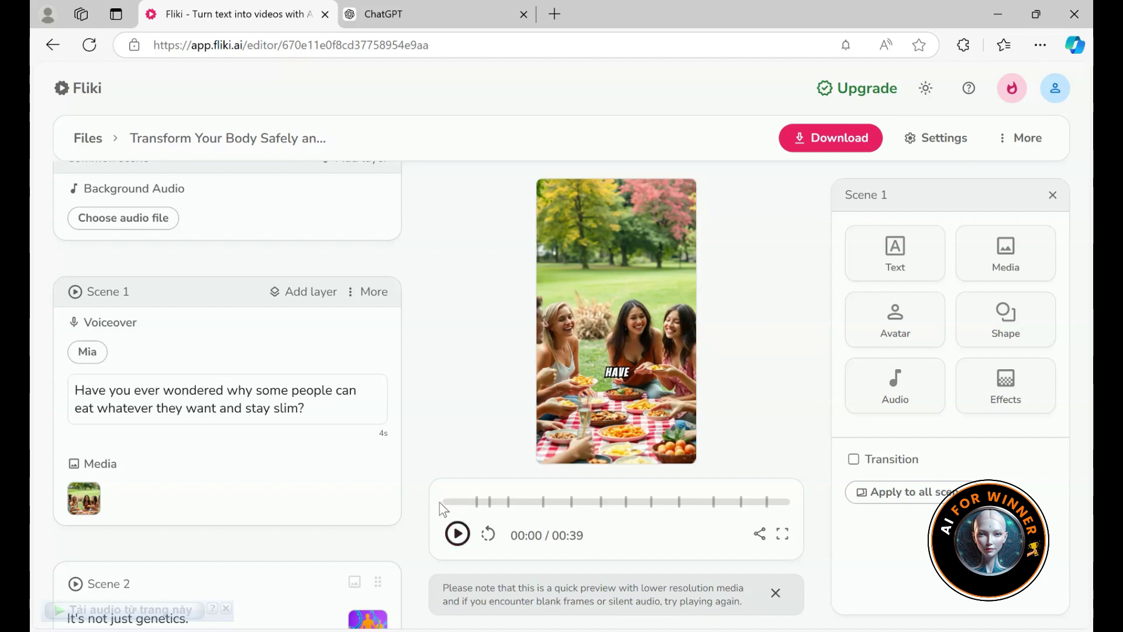
left_click(457, 534)
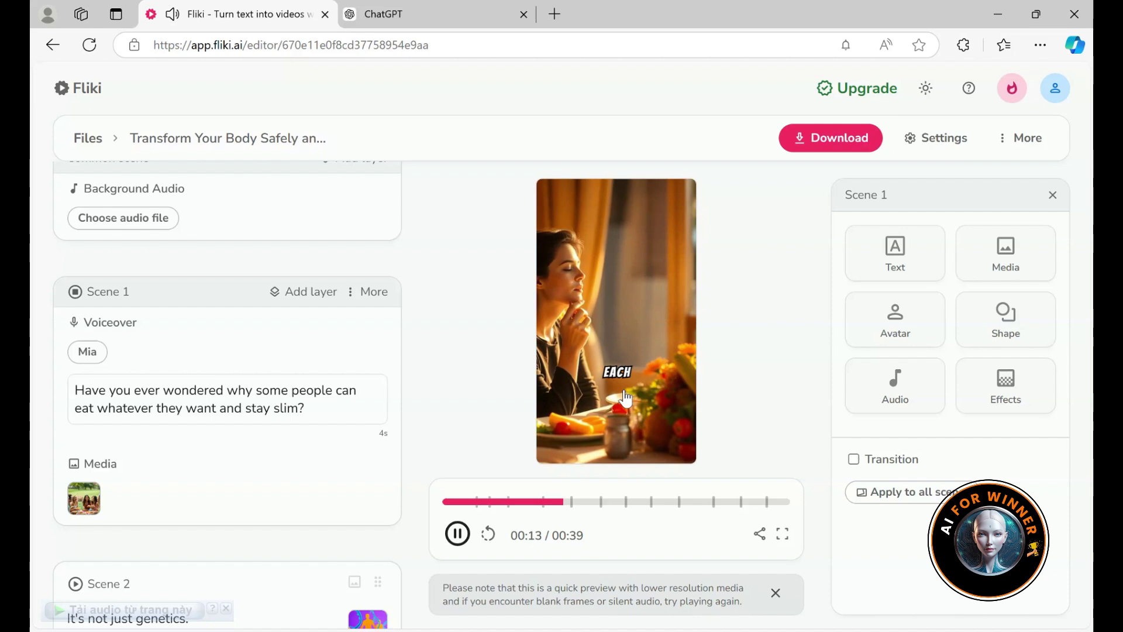
left_click(625, 398)
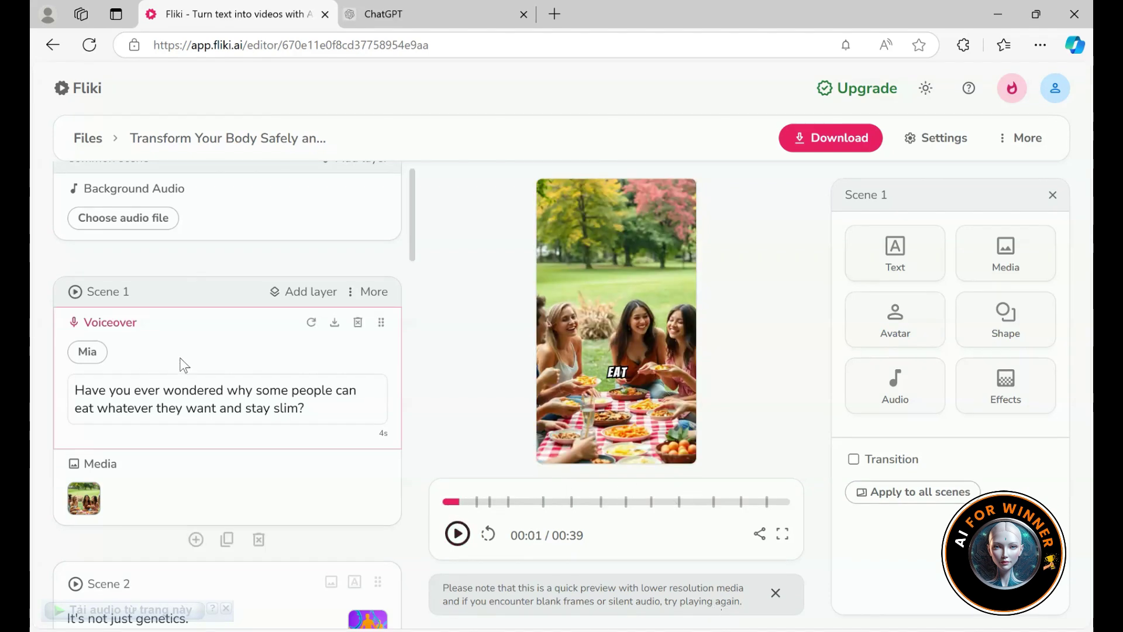
Select Scene 2's Media layer and open the Media picker for its DNA-strands image.
scroll(287, 339, "down", 5)
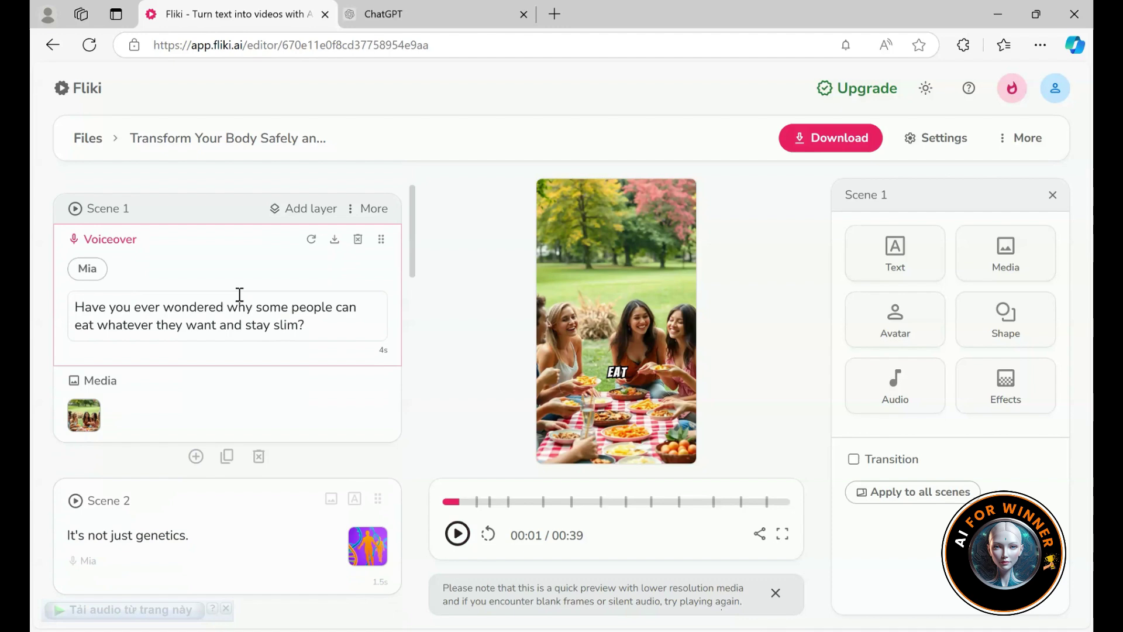
scroll(244, 318, "down", 1)
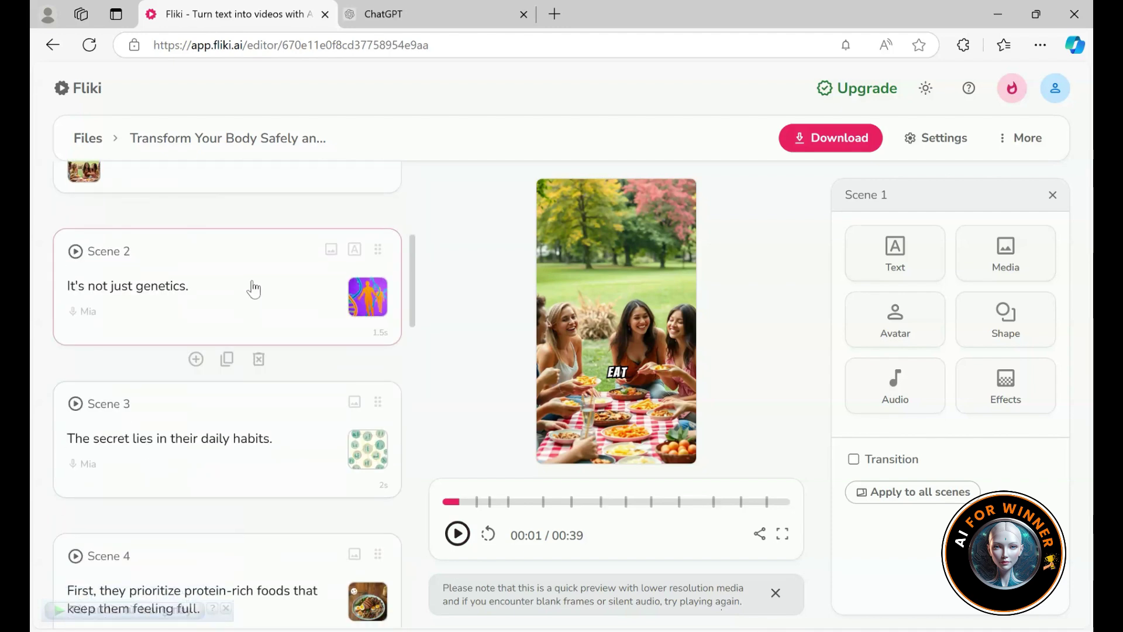
left_click(253, 282)
scroll(251, 288, "down", 4)
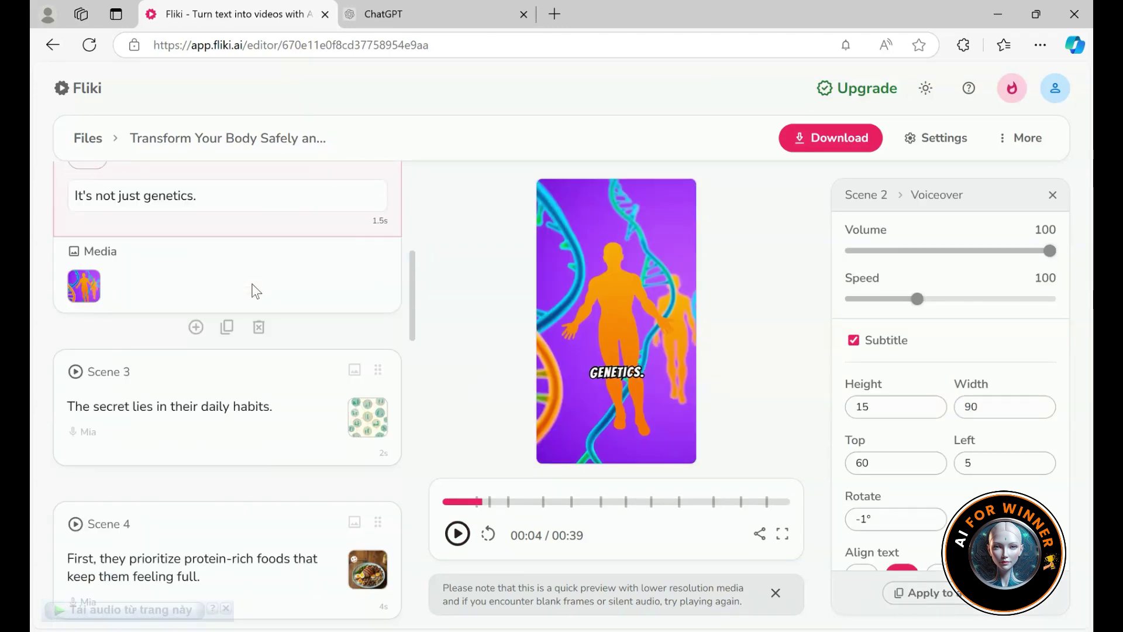
left_click(246, 370)
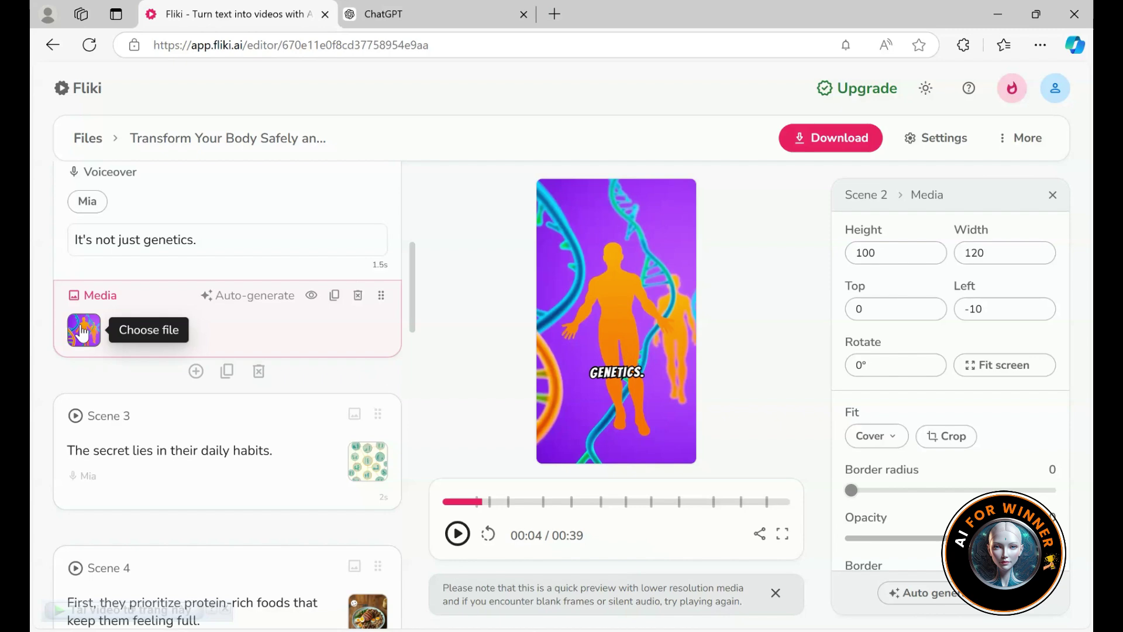
left_click(85, 341)
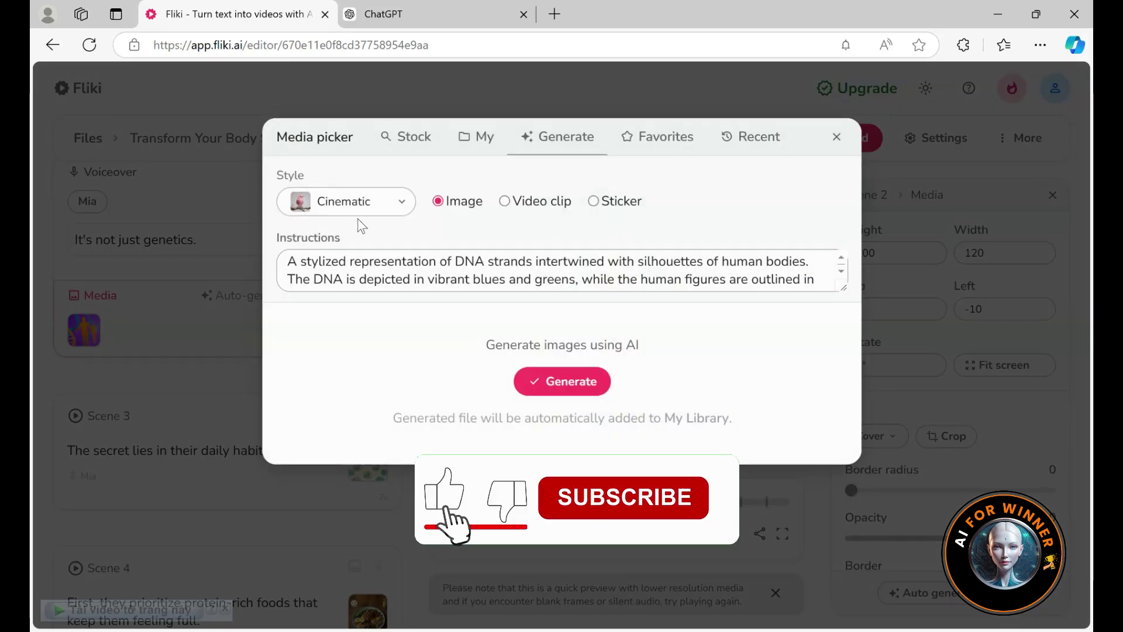
Replace Scene 2's AI image with a 'lose weight' stock video of a woman lifting a dumbbell.
left_click(420, 145)
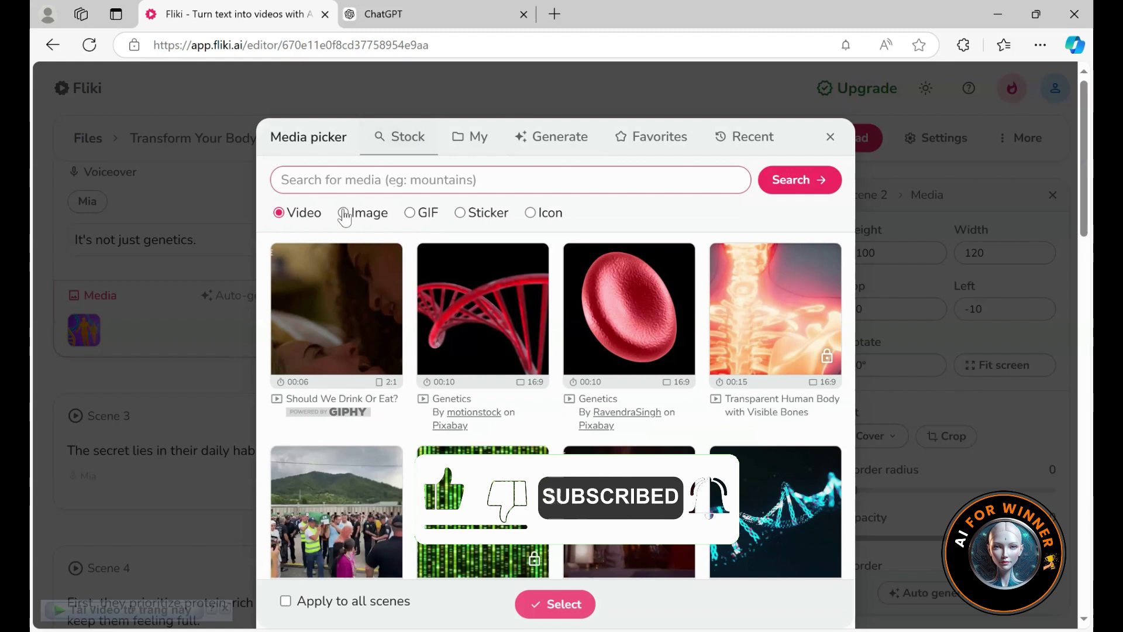
left_click(331, 180)
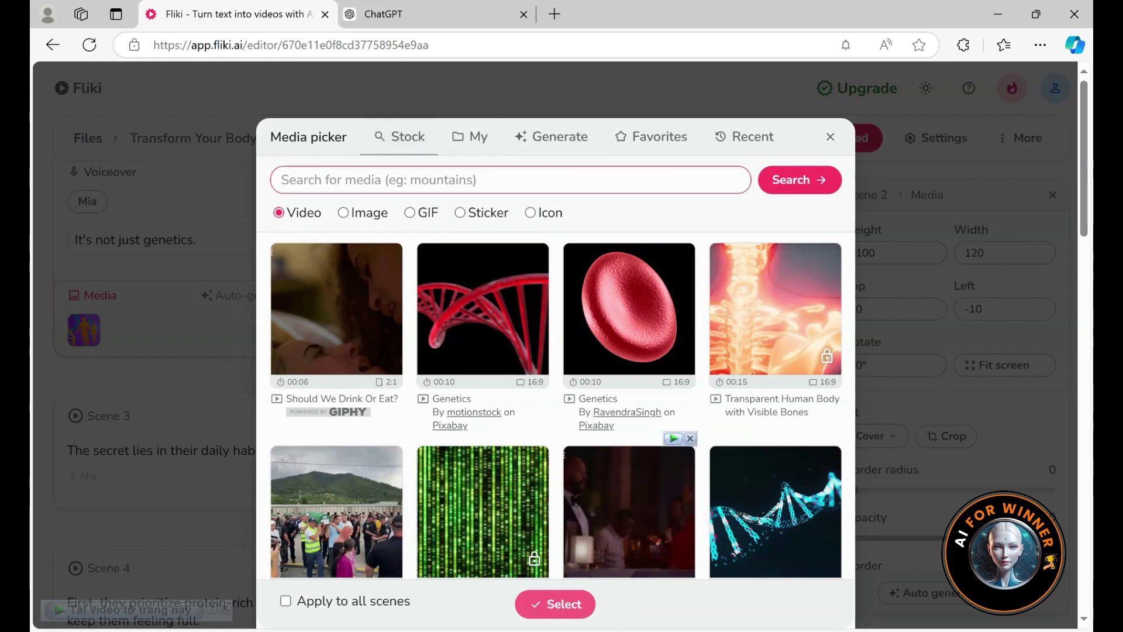
type("lose weight")
left_click(789, 182)
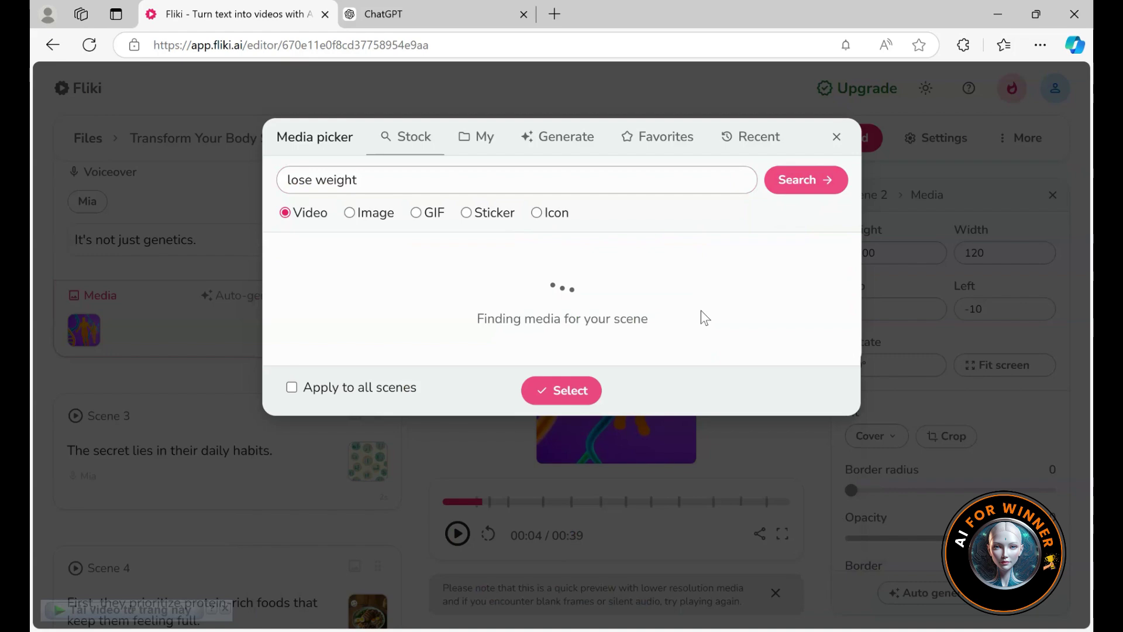
scroll(719, 416, "down", 3)
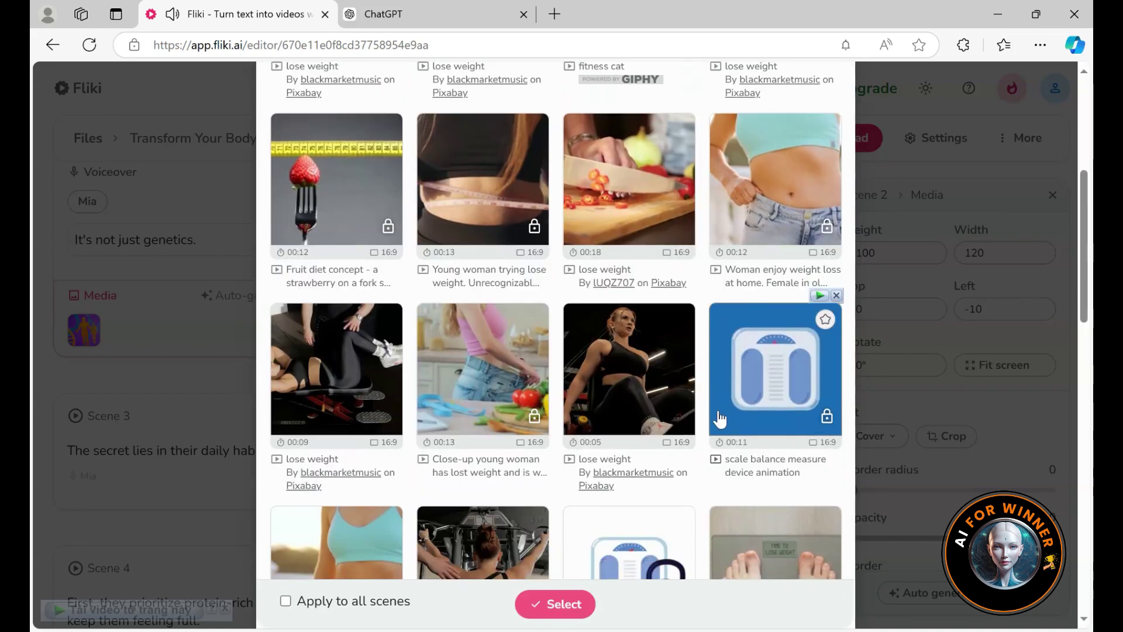
scroll(719, 419, "down", 9)
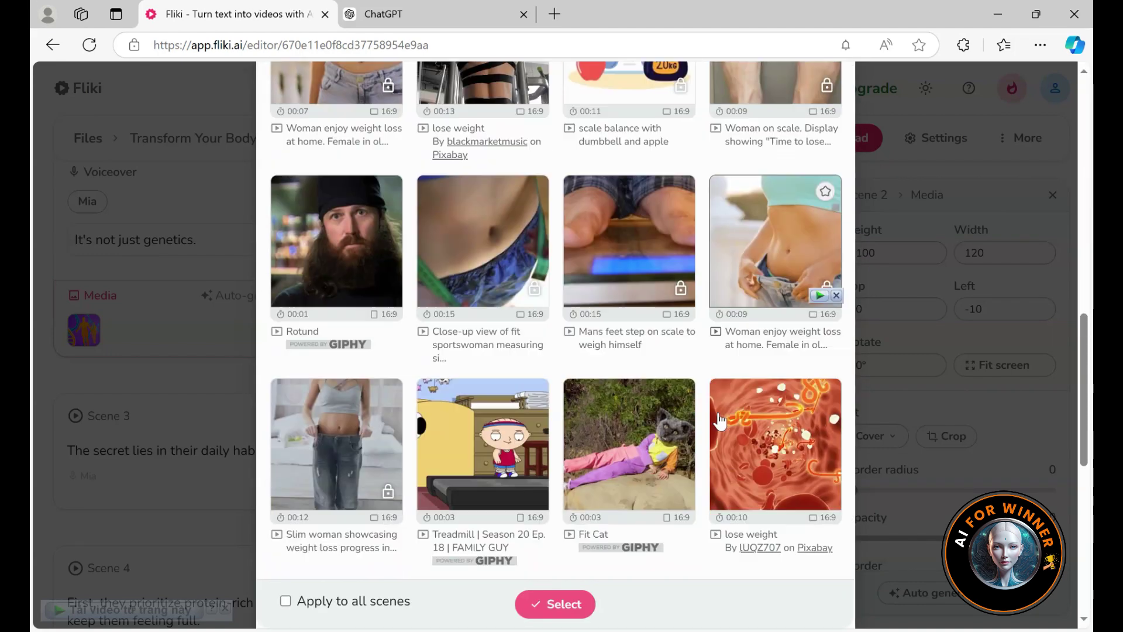
scroll(719, 420, "down", 9)
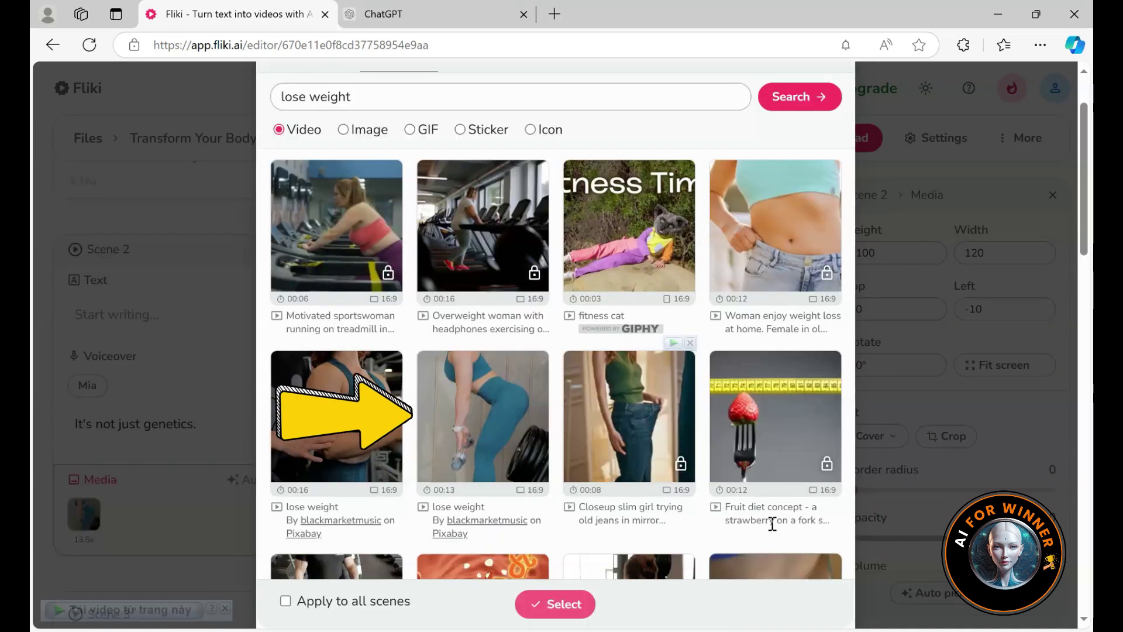
left_click(499, 438)
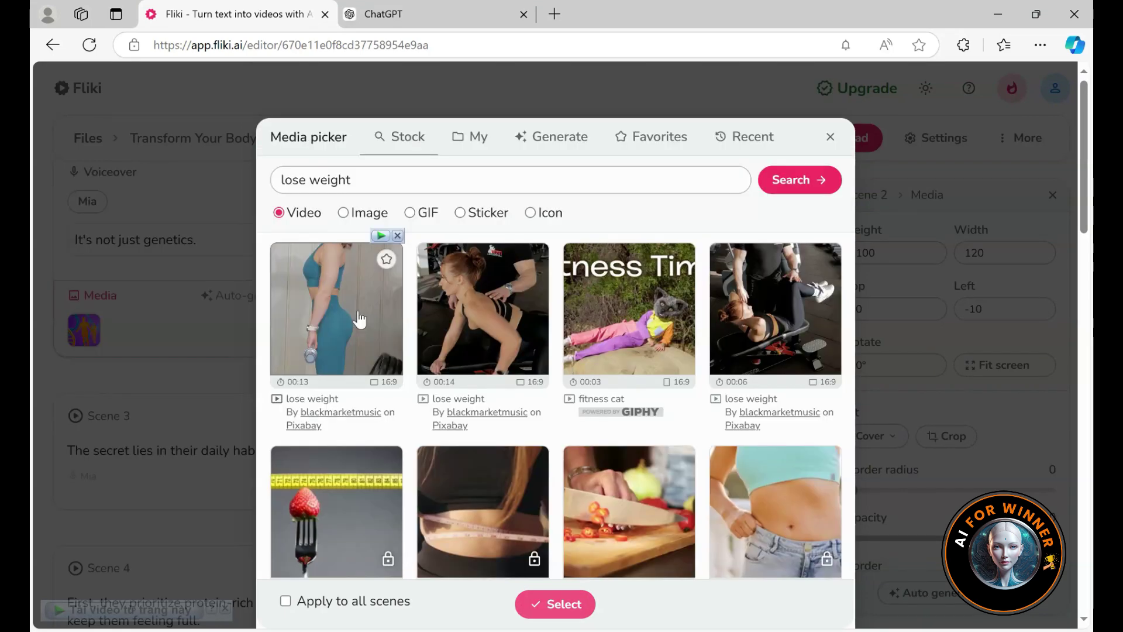
left_click(354, 323)
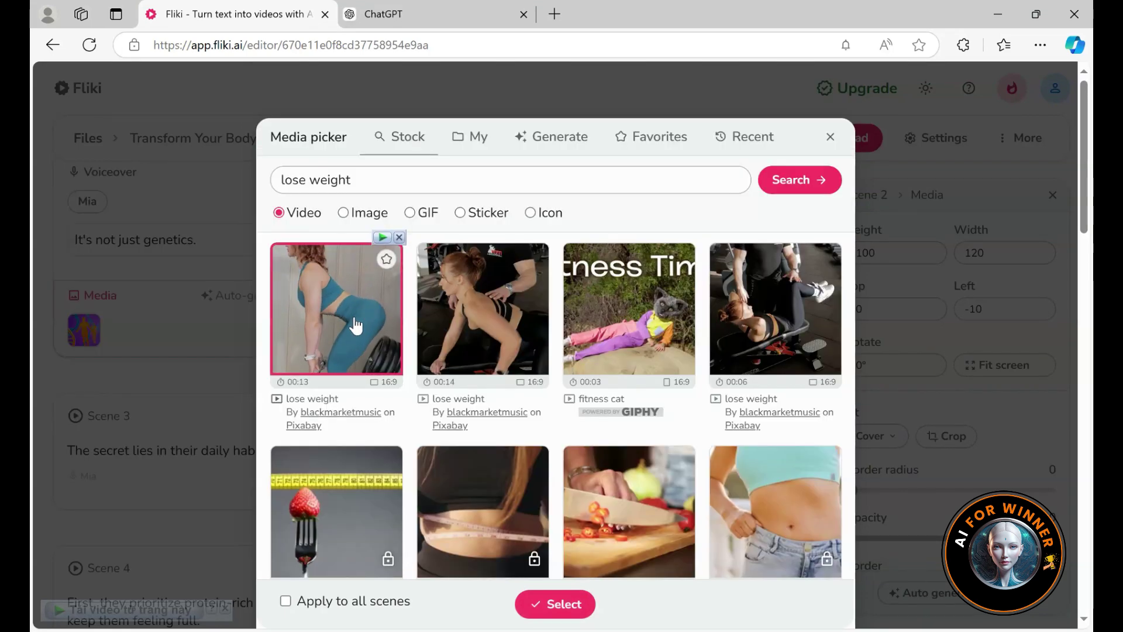
left_click(556, 607)
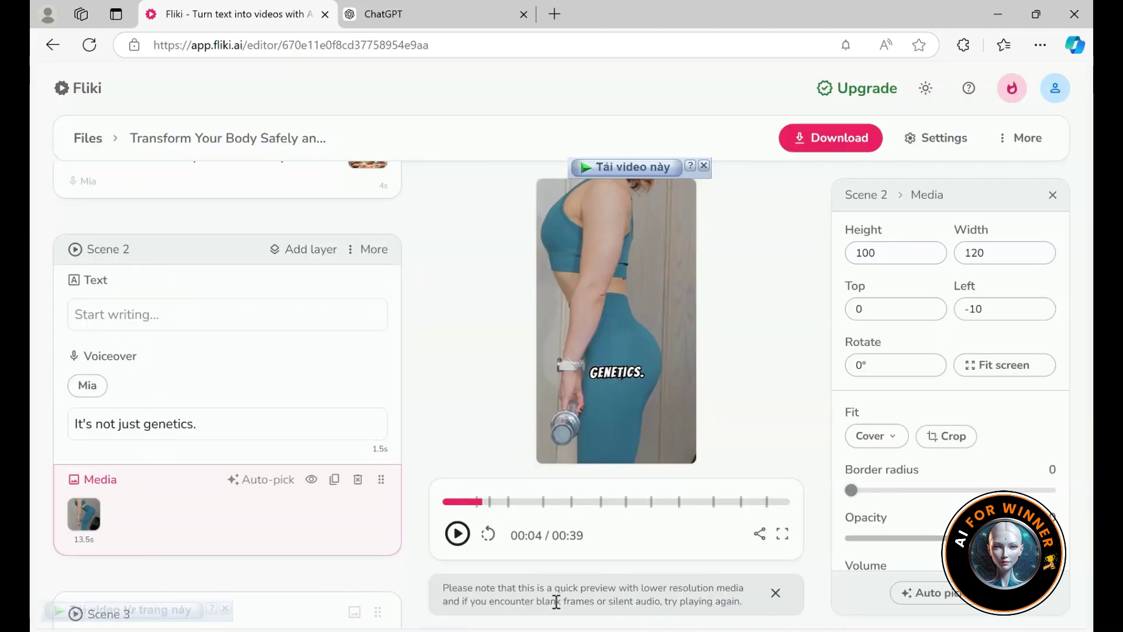
Select Scene 1's voiceover text and review its voice Mia and Bangers size-30 subtitle settings.
left_click(459, 535)
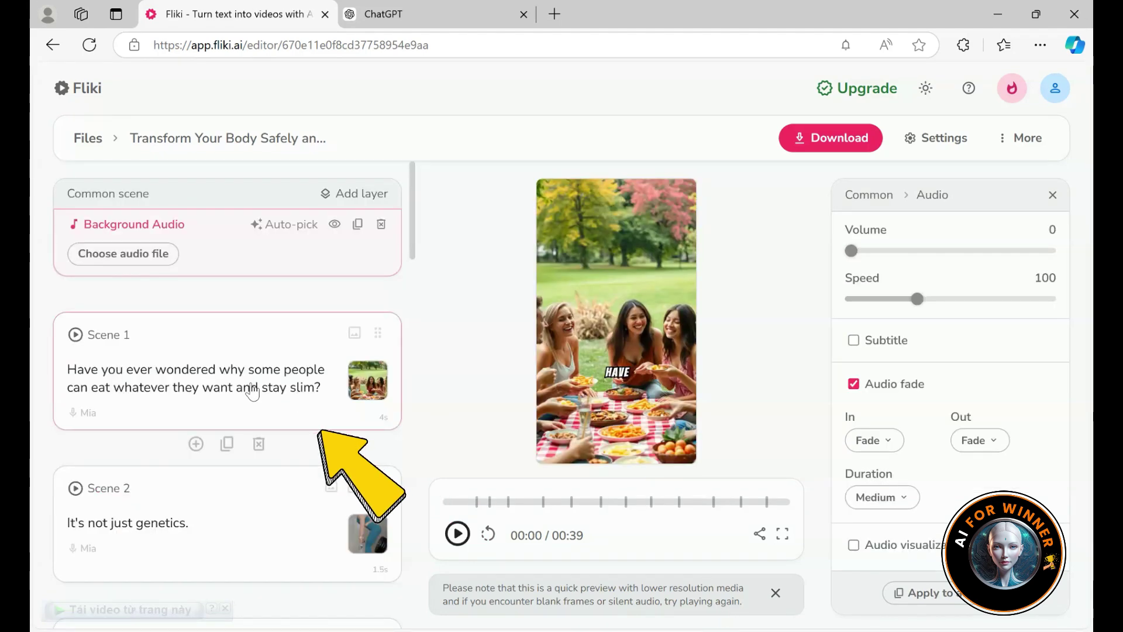
left_click(252, 392)
left_click_drag(305, 408, 70, 391)
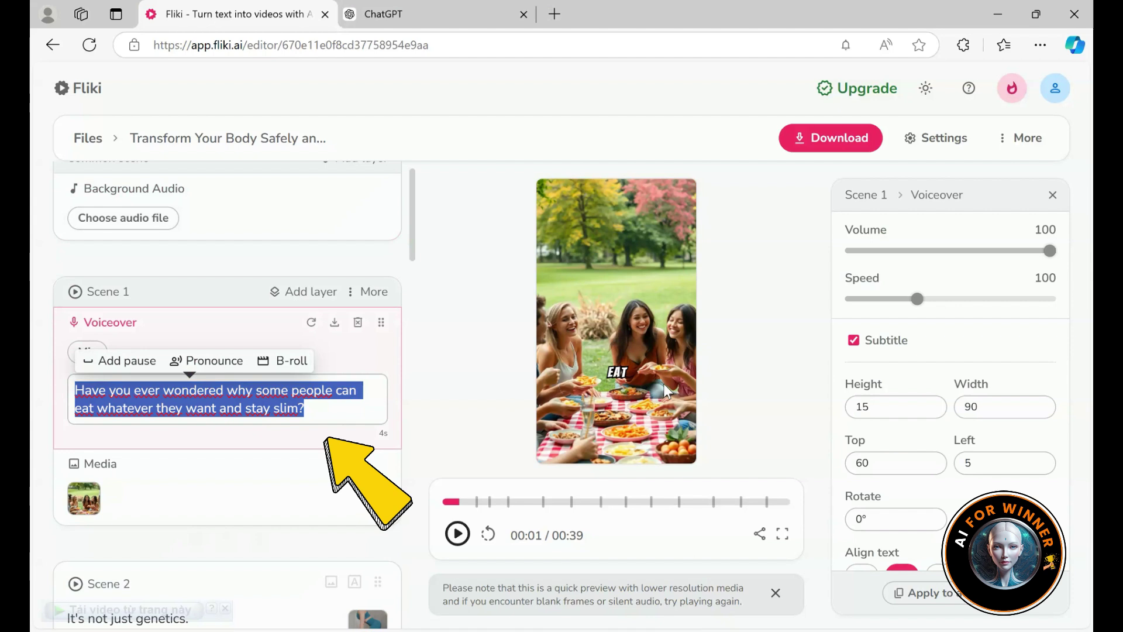
scroll(941, 374, "down", 3)
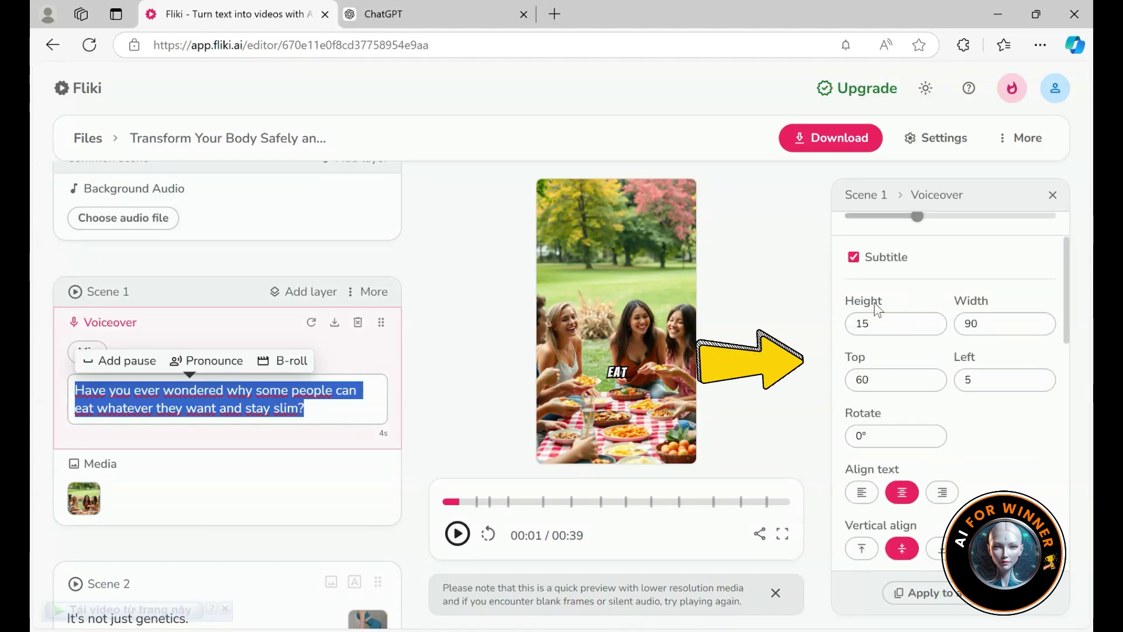
scroll(883, 318, "down", 3)
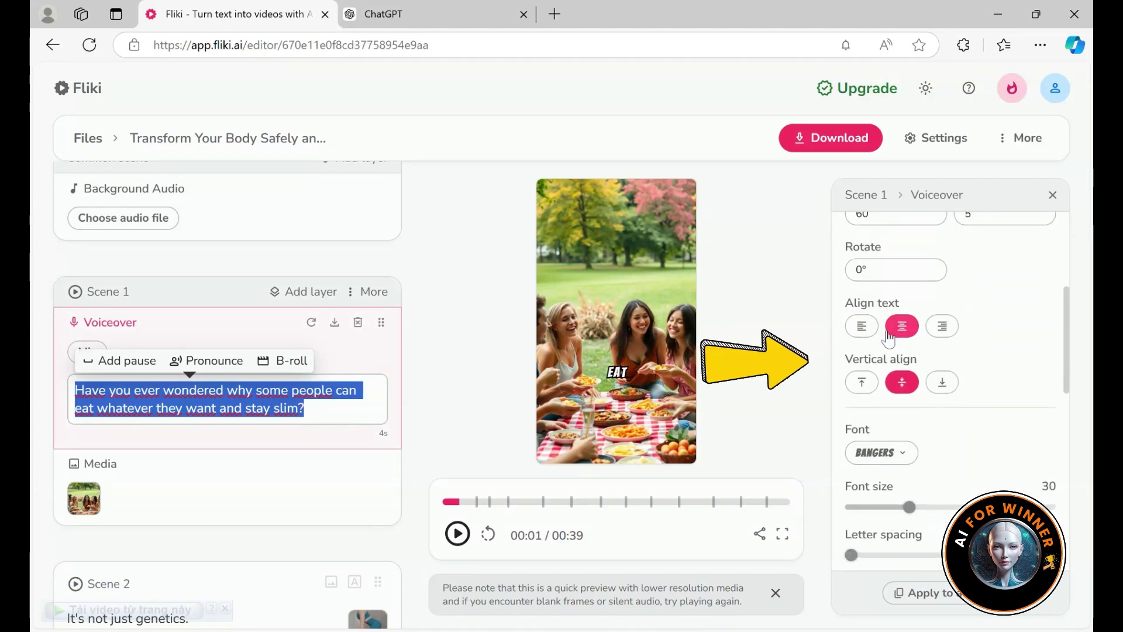
scroll(877, 351, "down", 2)
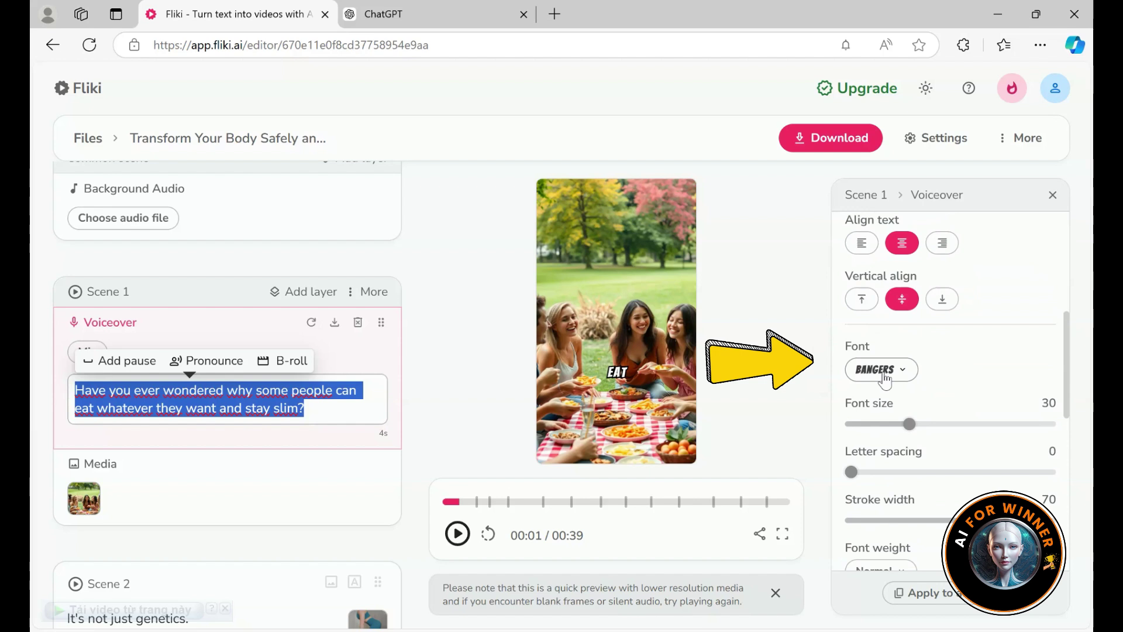
scroll(889, 386, "down", 2)
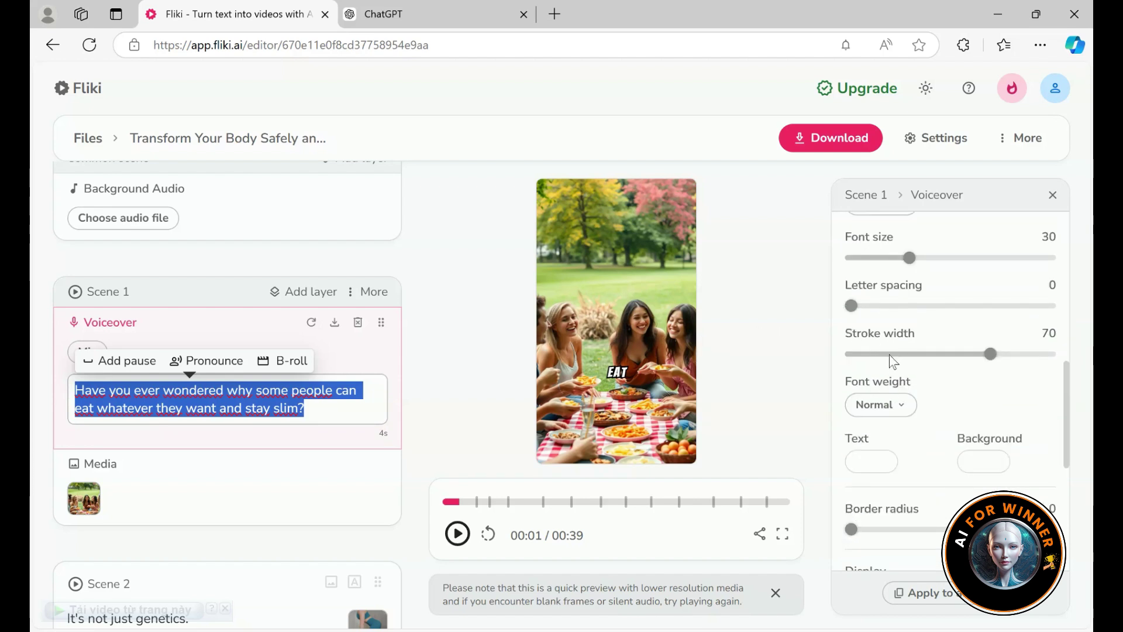
scroll(889, 374, "down", 1)
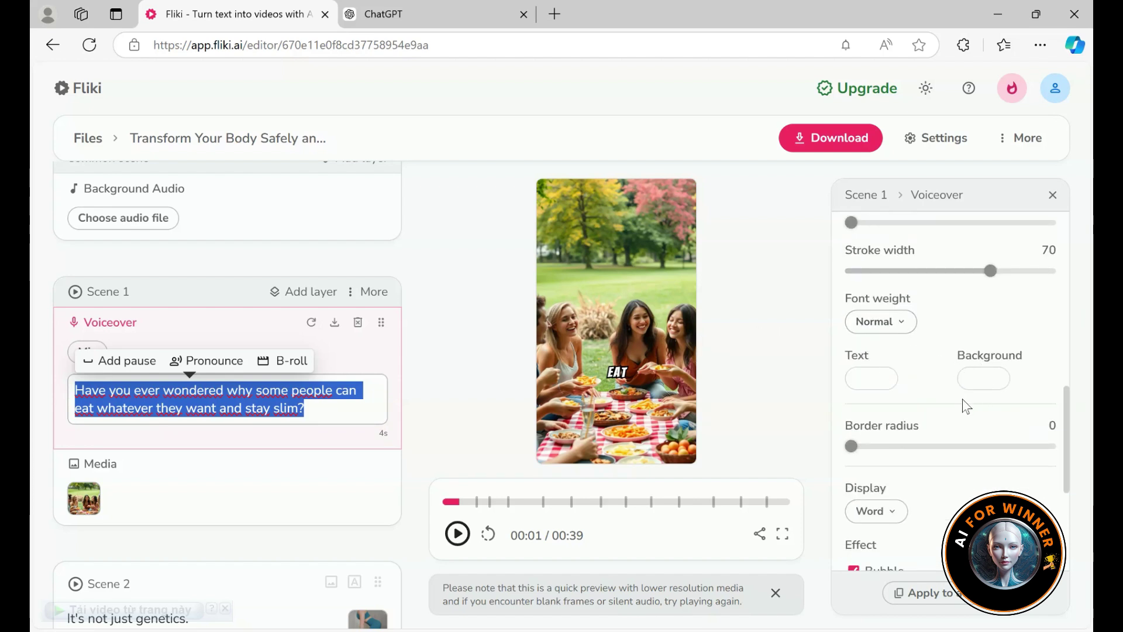
scroll(935, 397, "down", 1)
scroll(929, 510, "down", 3)
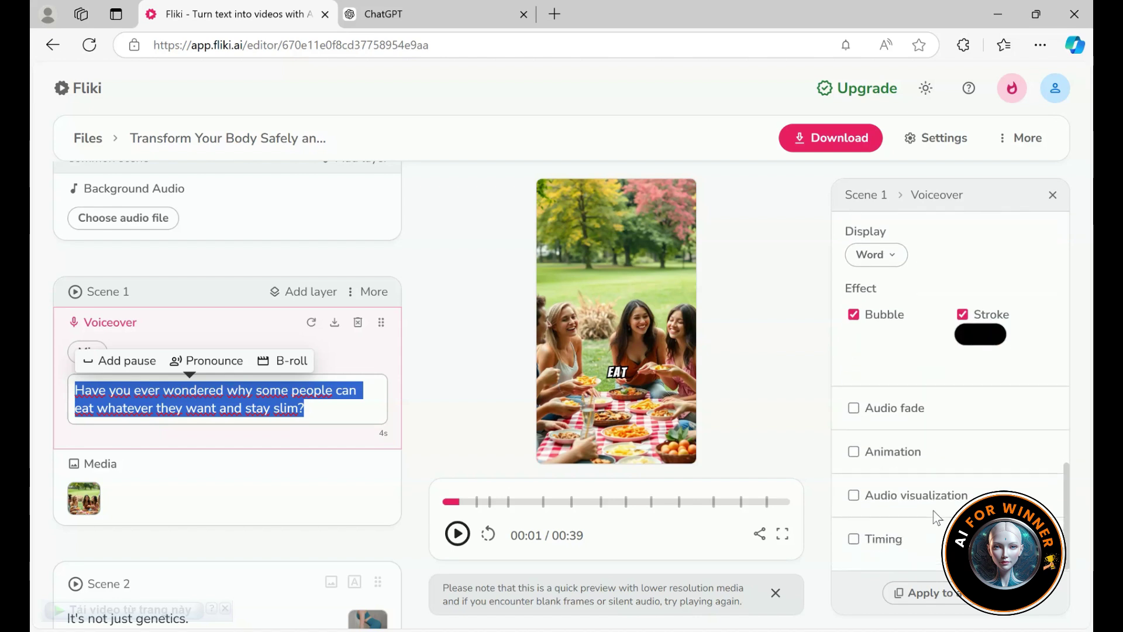
scroll(924, 497, "up", 1)
scroll(924, 491, "down", 1)
left_click(891, 453)
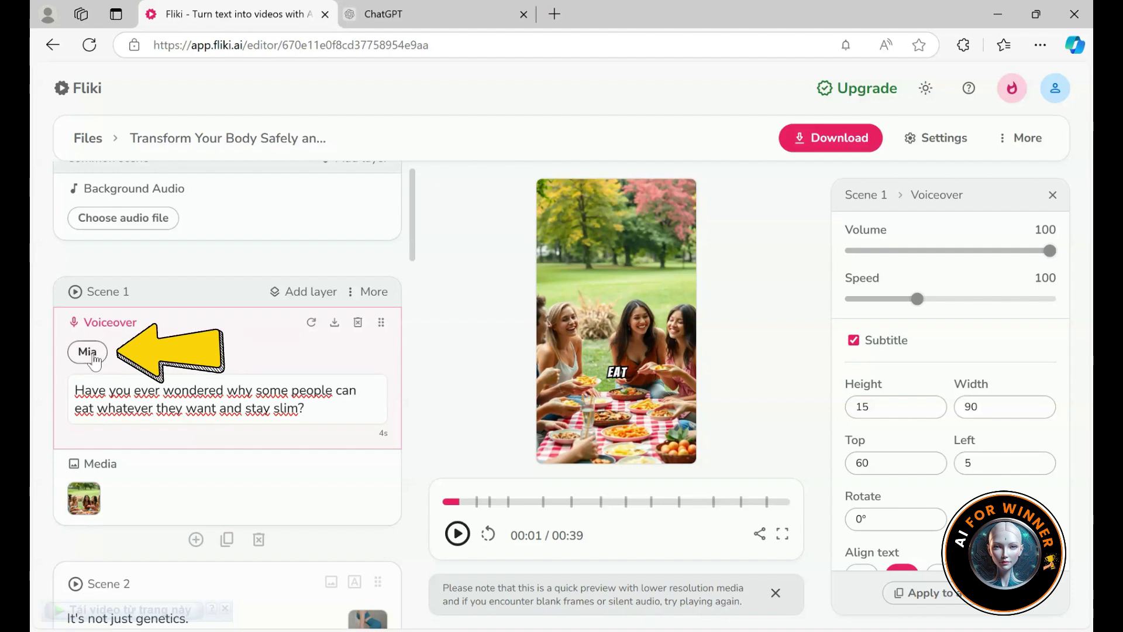
left_click(97, 355)
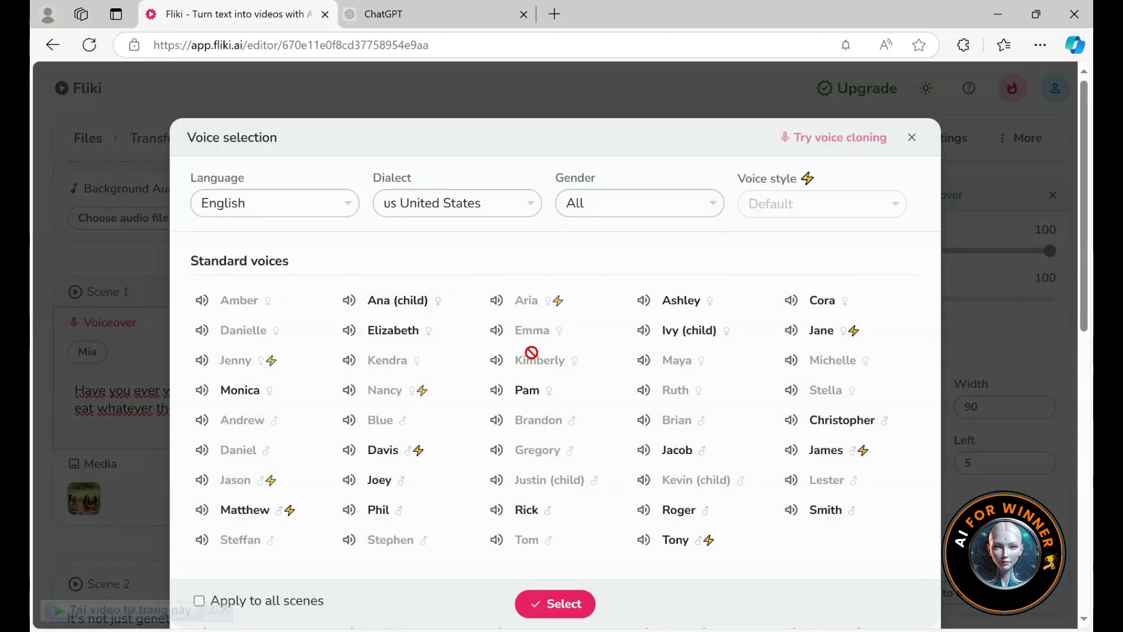
scroll(571, 387, "down", 7)
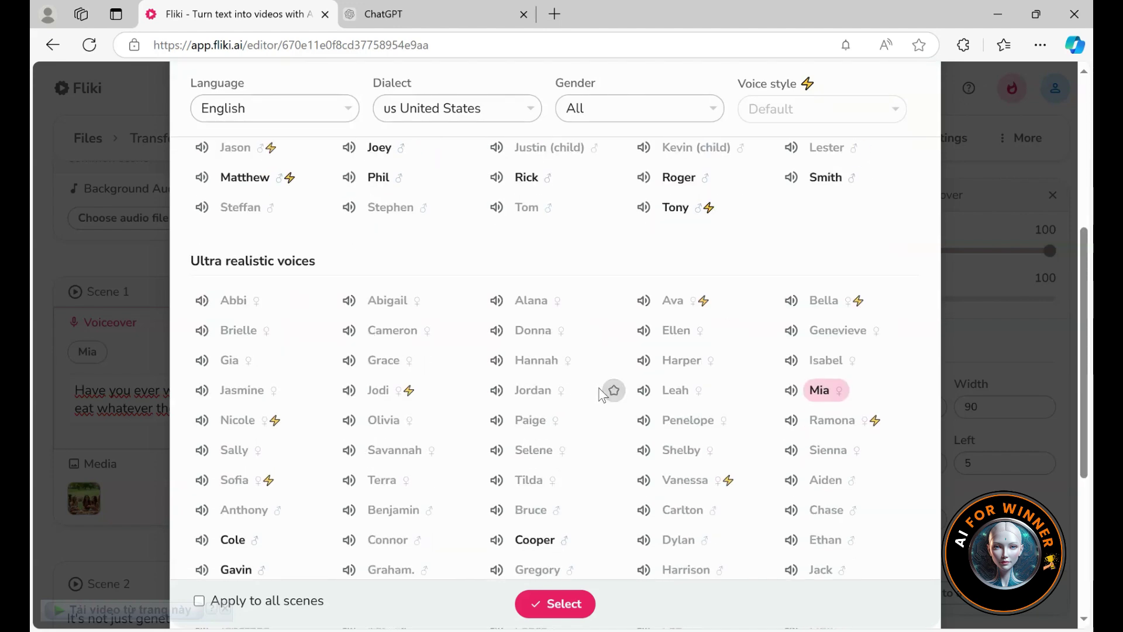
scroll(603, 393, "down", 4)
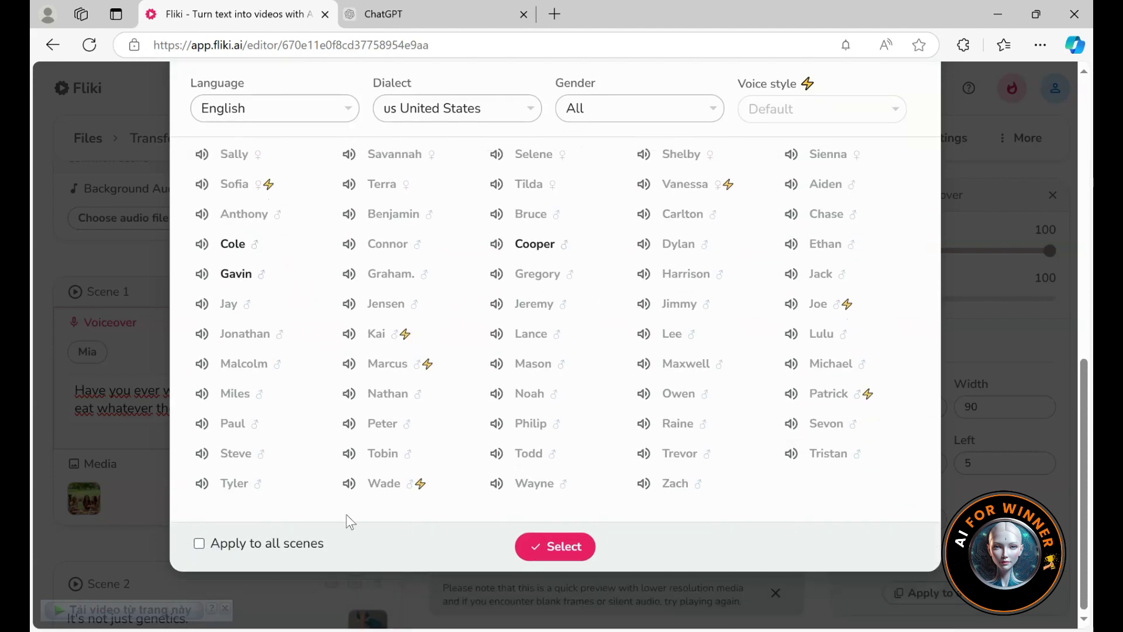
scroll(344, 465, "up", 6)
scroll(339, 463, "down", 5)
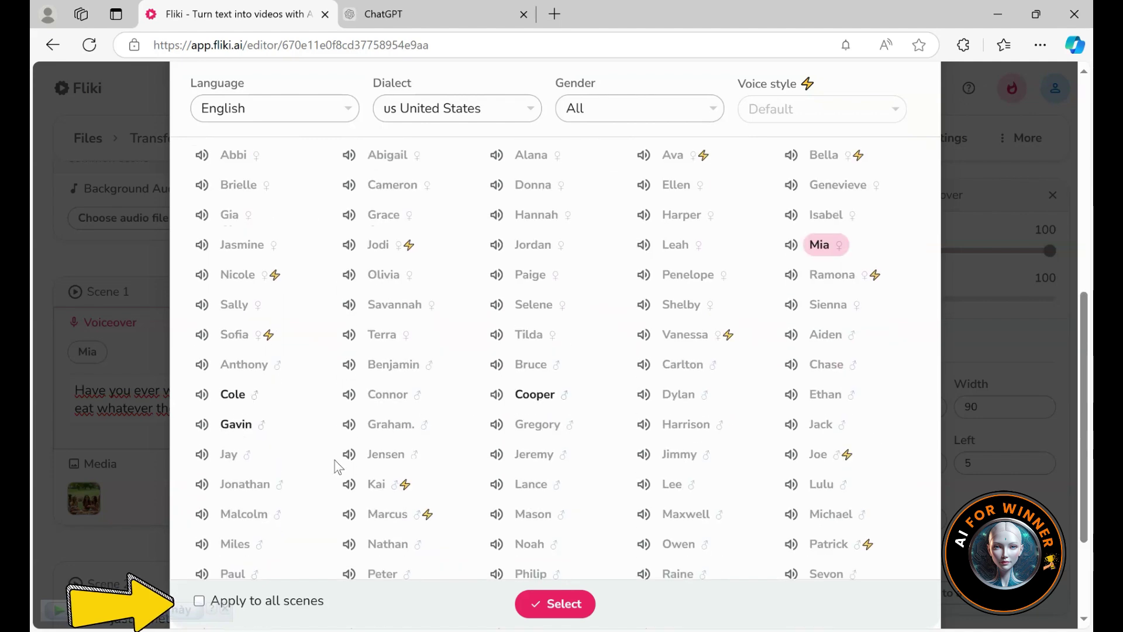
scroll(513, 340, "down", 2)
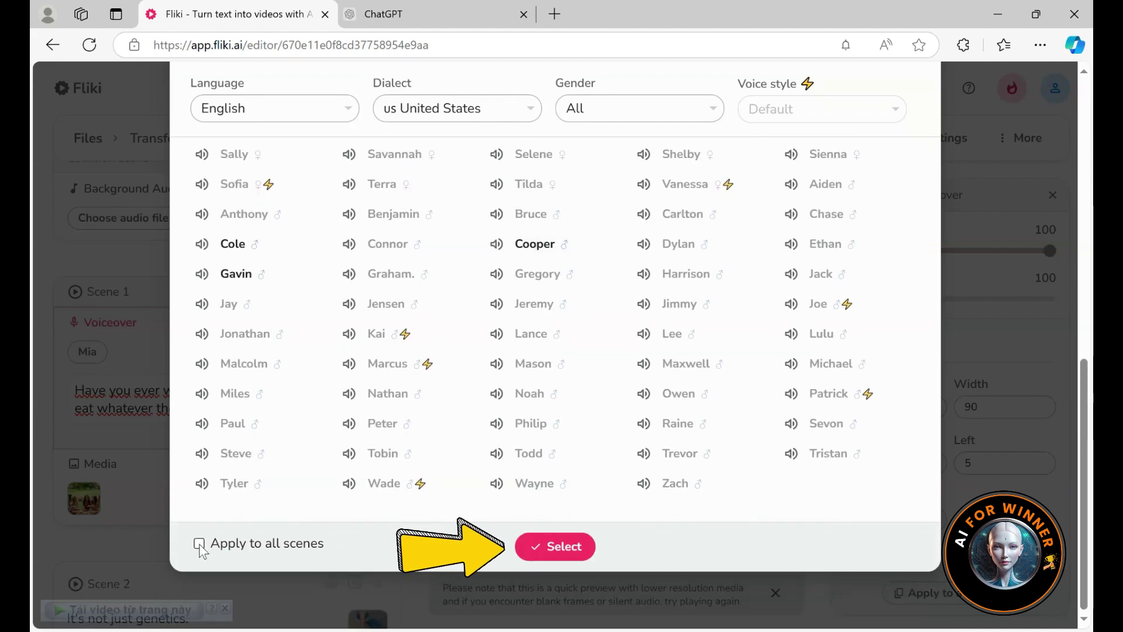
Keep Mia as the voice and open the Download dialog offering 720p mp4 export.
left_click(530, 549)
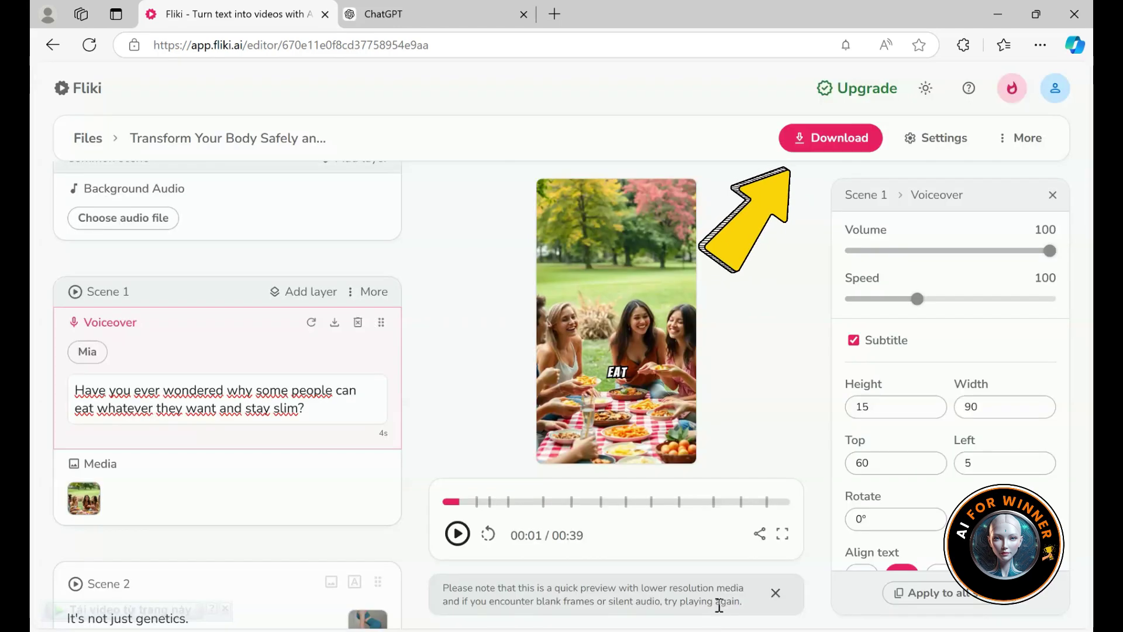
left_click(825, 145)
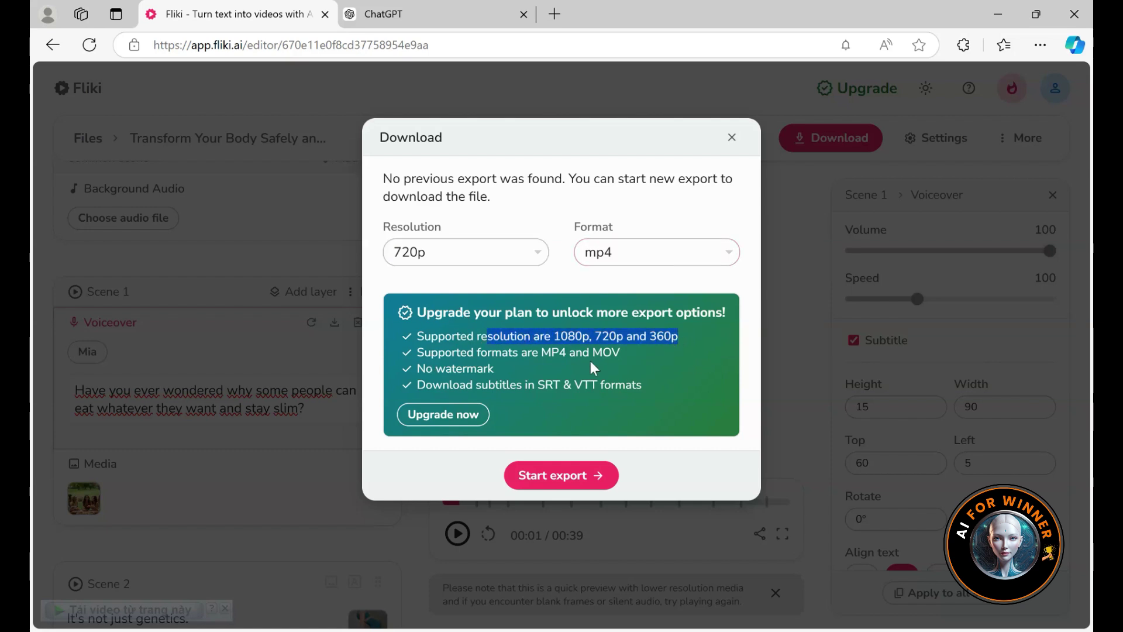
Highlight the supported export formats note, then go back to the Files page.
left_click_drag(417, 353, 457, 357)
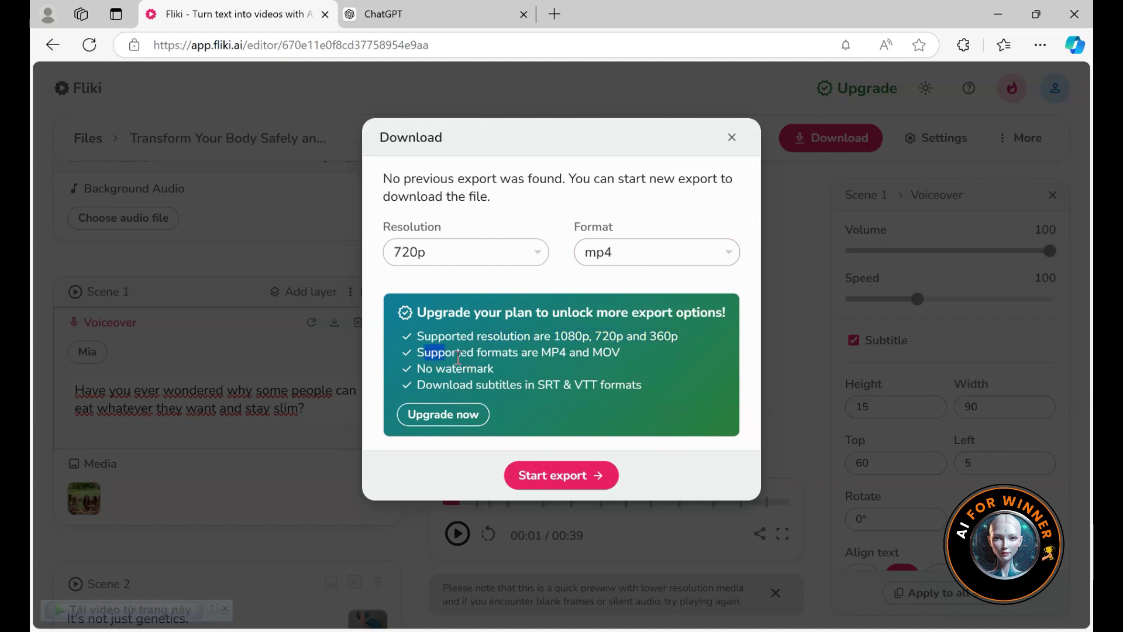
left_click(93, 173)
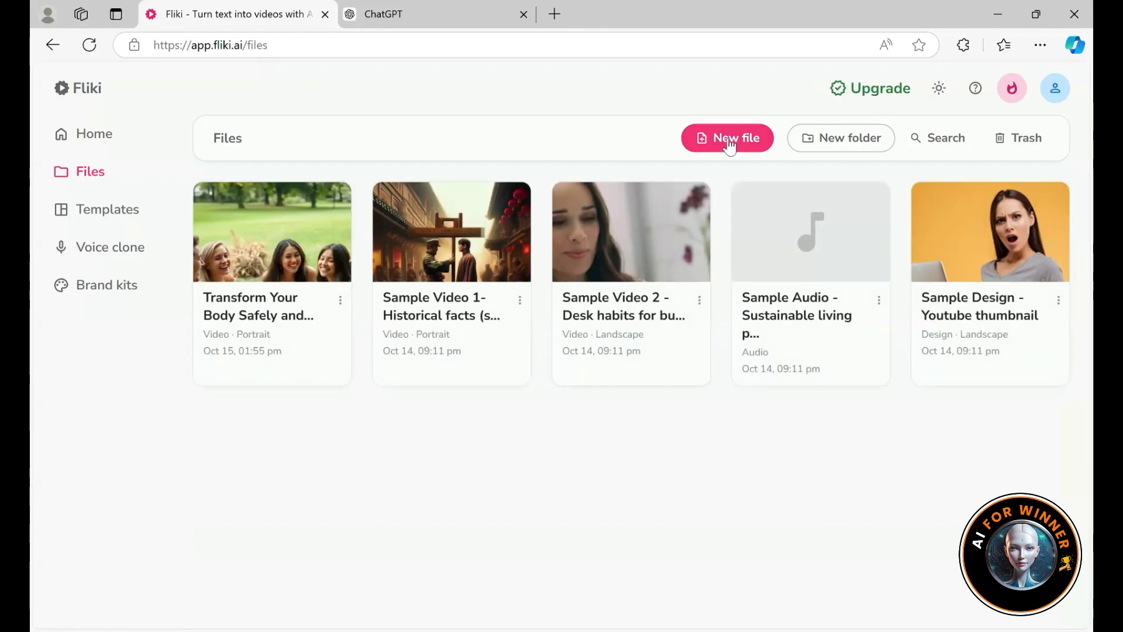
Start a new file from the Files page to see the video workflows.
left_click(728, 141)
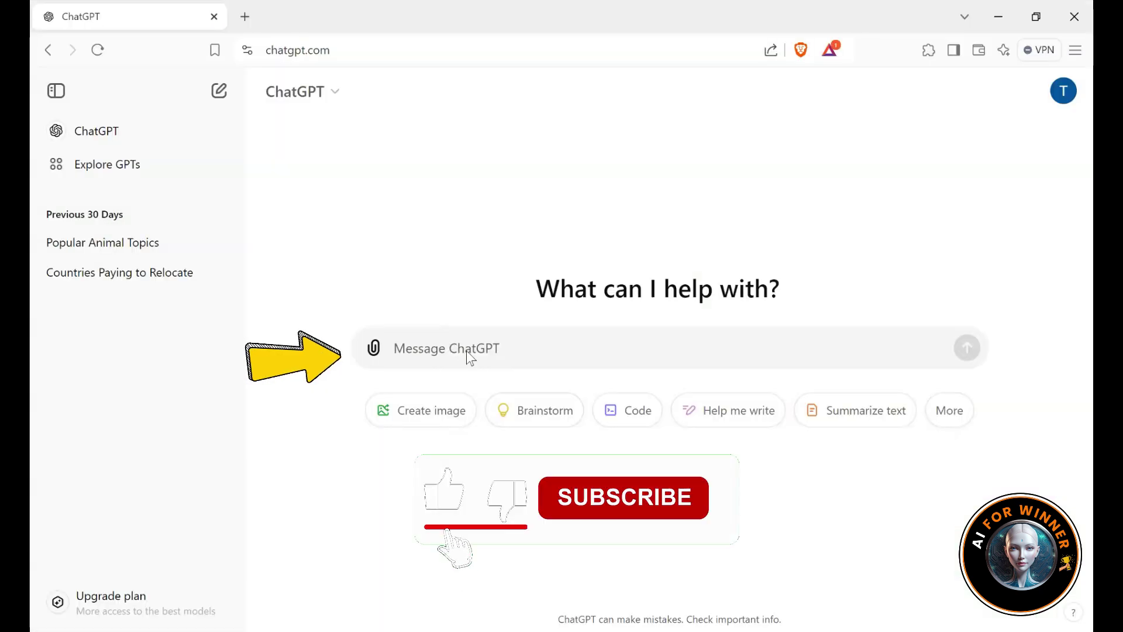
Ask ChatGPT for 'Basketball tips for beginners' and select the whole reply.
left_click(466, 350)
type("Basketball tips for beginners")
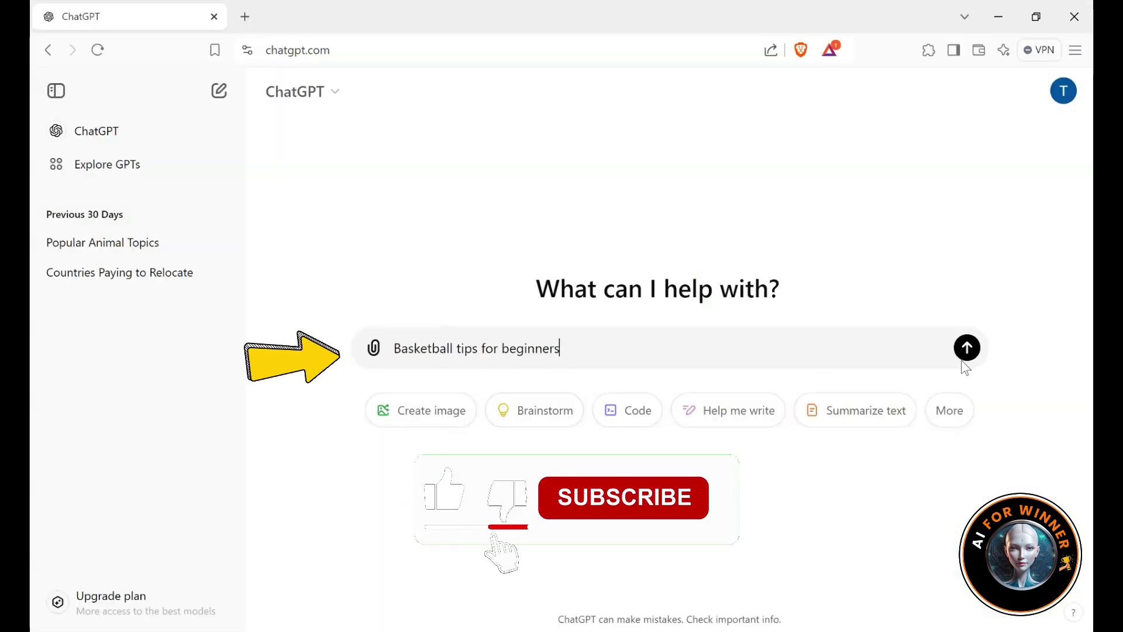
left_click(968, 349)
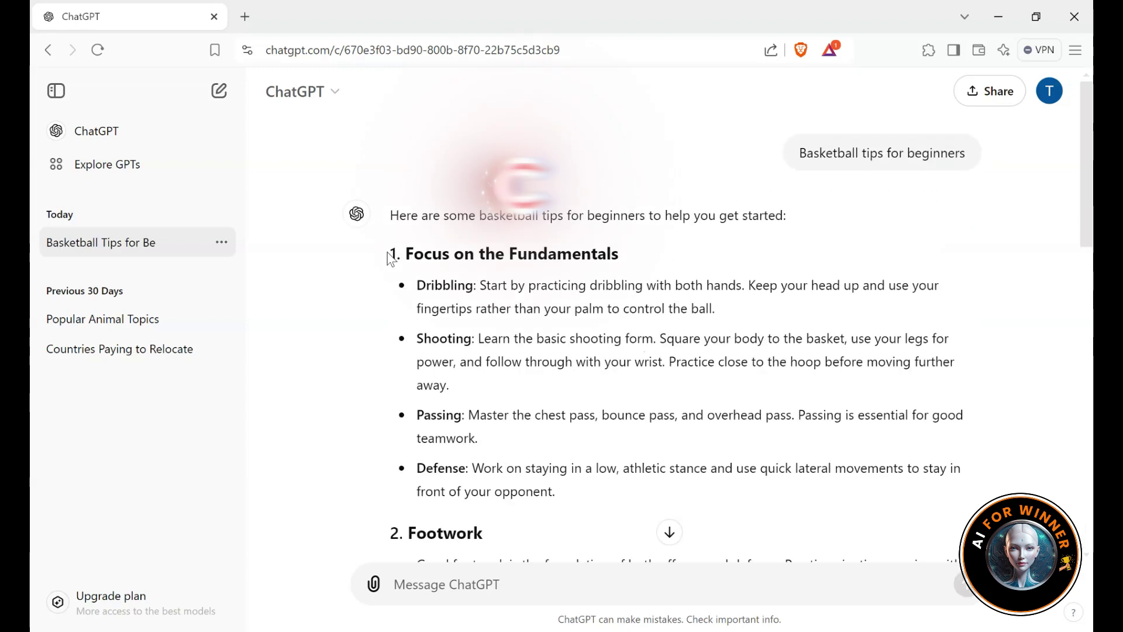
left_click_drag(388, 253, 608, 574)
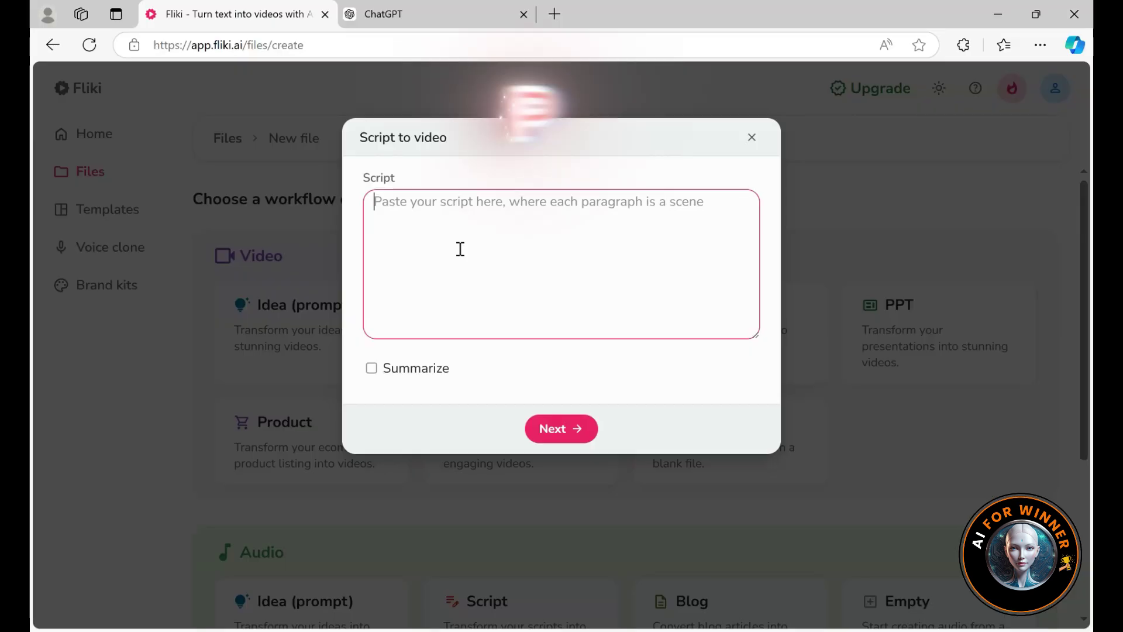
Paste the basketball tips as the script, summarize it, and choose 16:9 landscape.
key("ctrl+v")
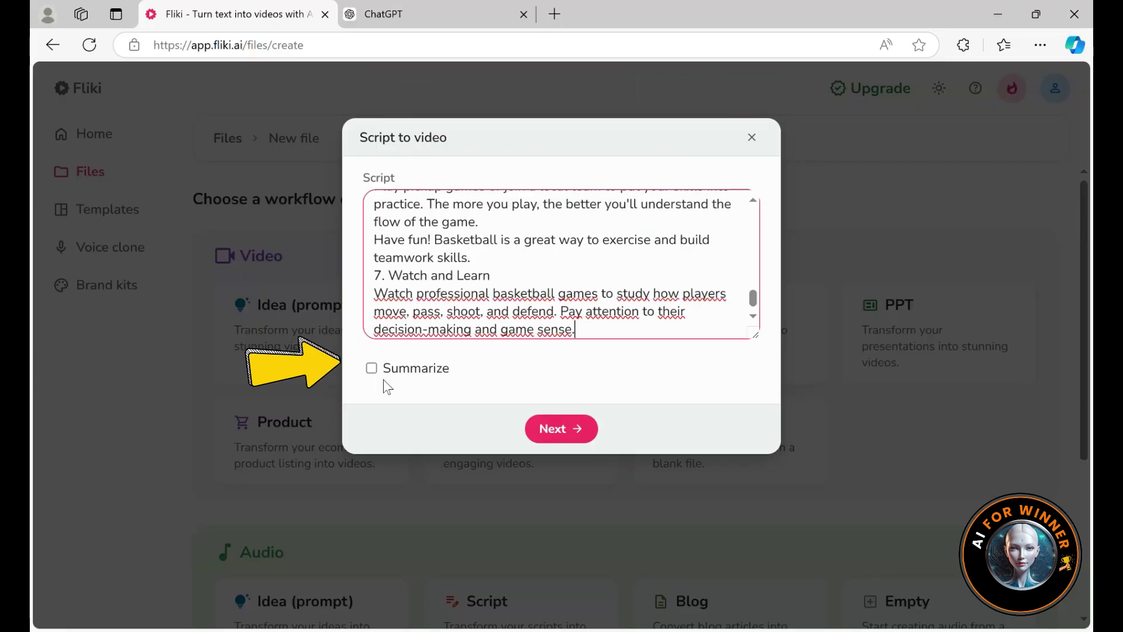
left_click(372, 367)
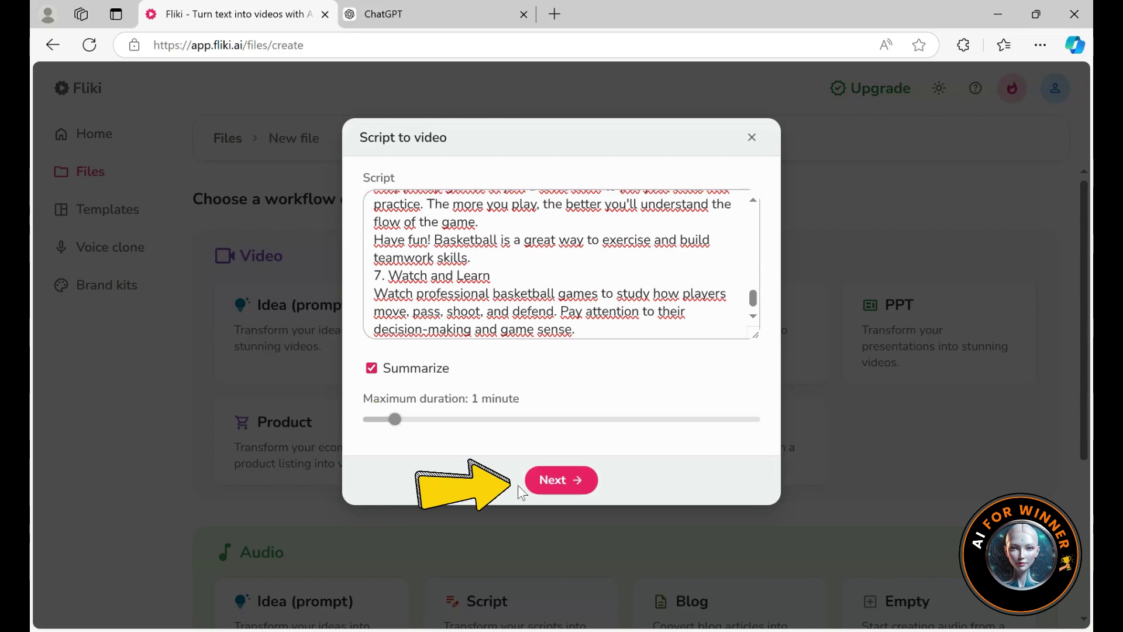
left_click(561, 480)
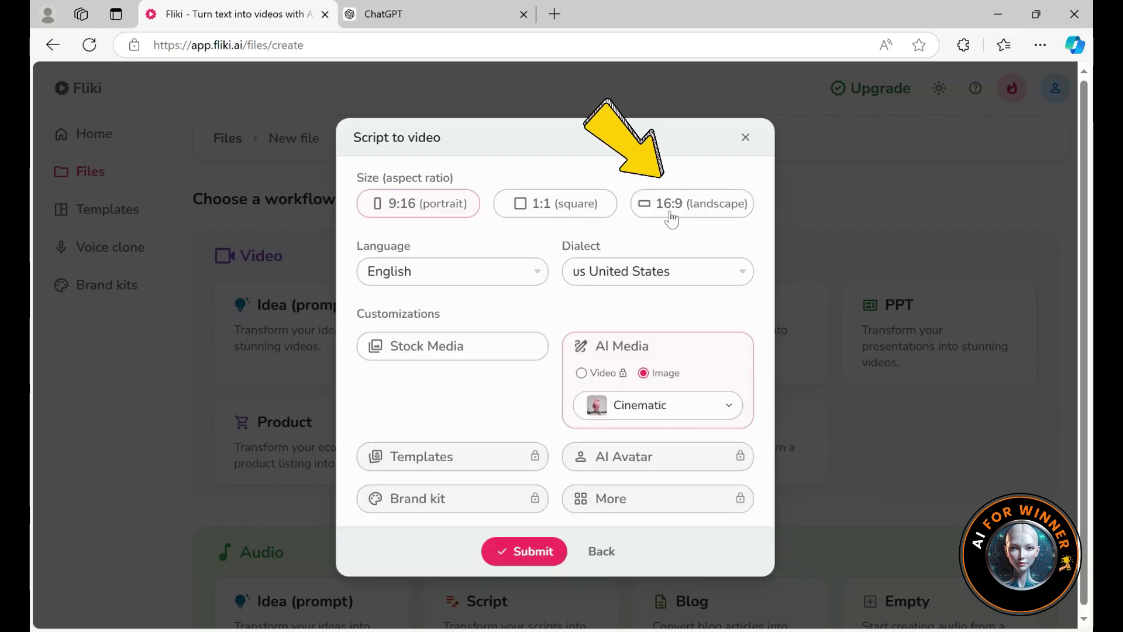
left_click(695, 209)
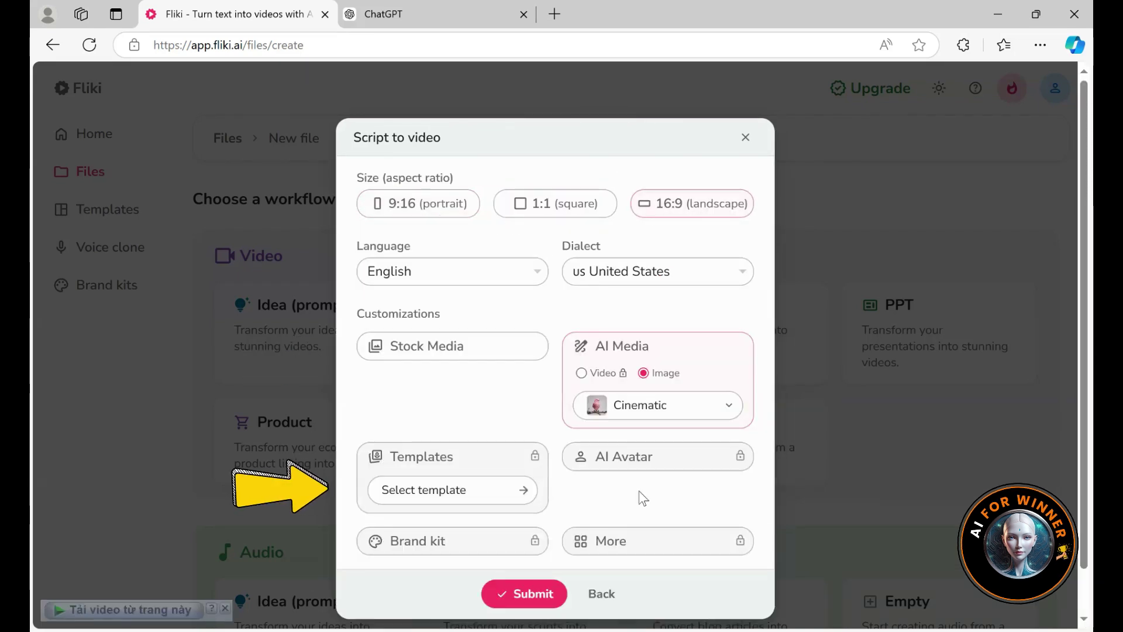
Browse the video template gallery and close it without choosing a template.
left_click(451, 497)
scroll(749, 328, "down", 3)
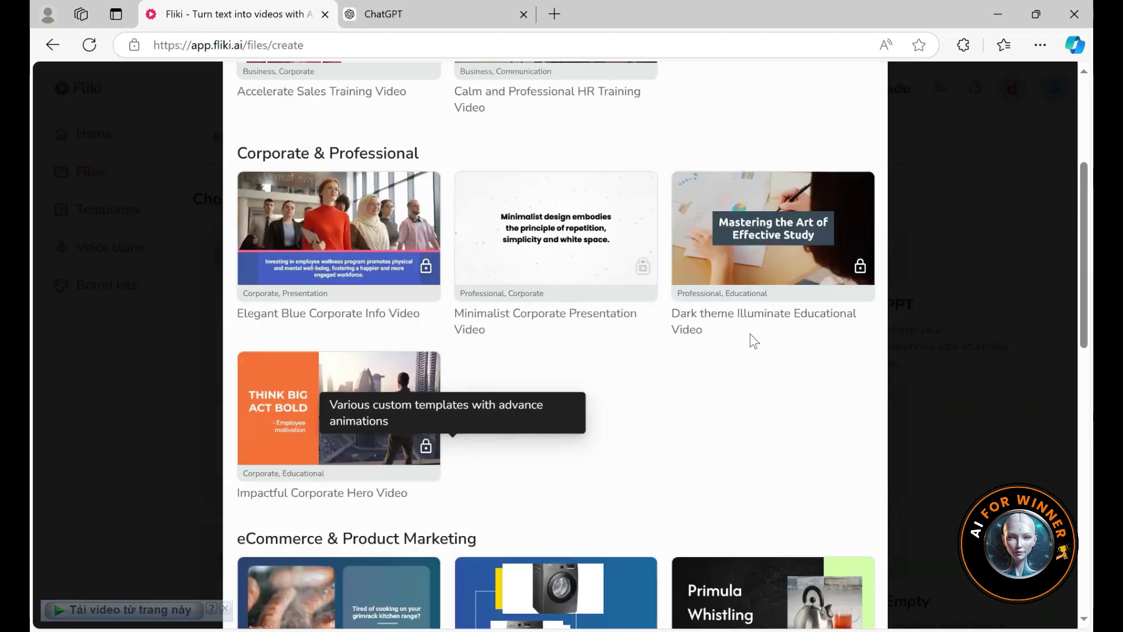
scroll(753, 368, "down", 7)
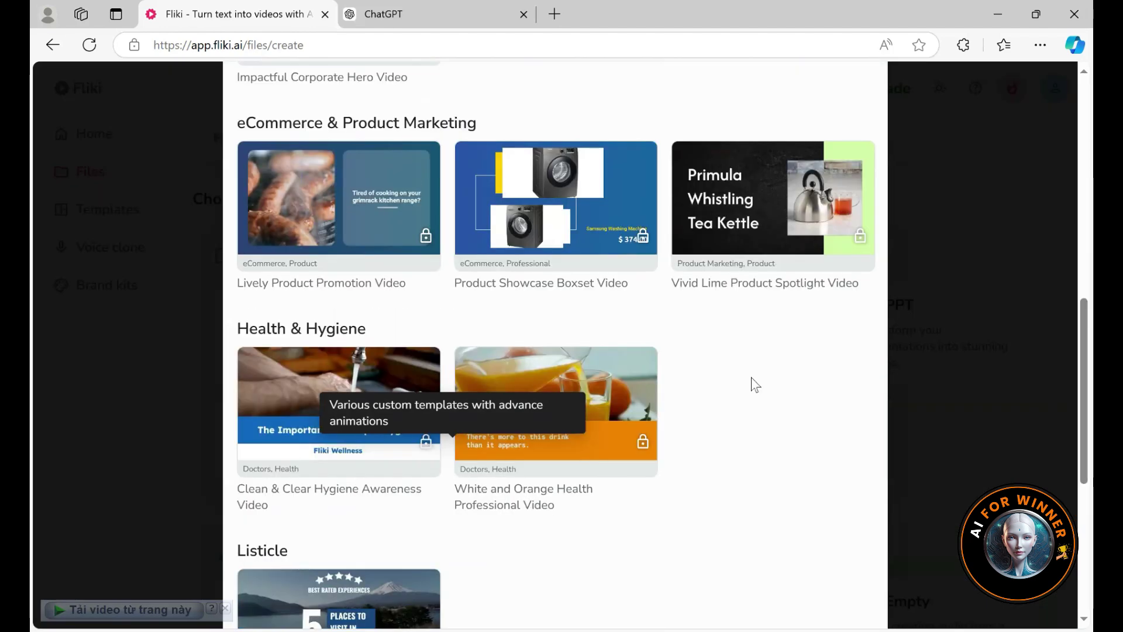
scroll(753, 384, "down", 5)
scroll(753, 380, "up", 6)
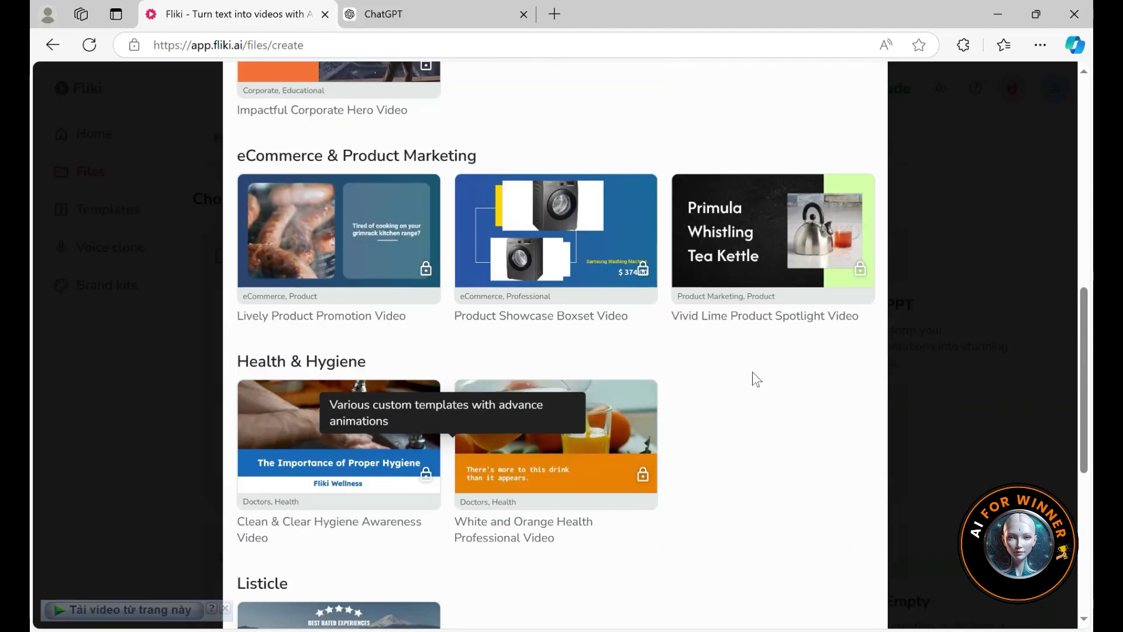
scroll(754, 379, "up", 10)
key("Escape")
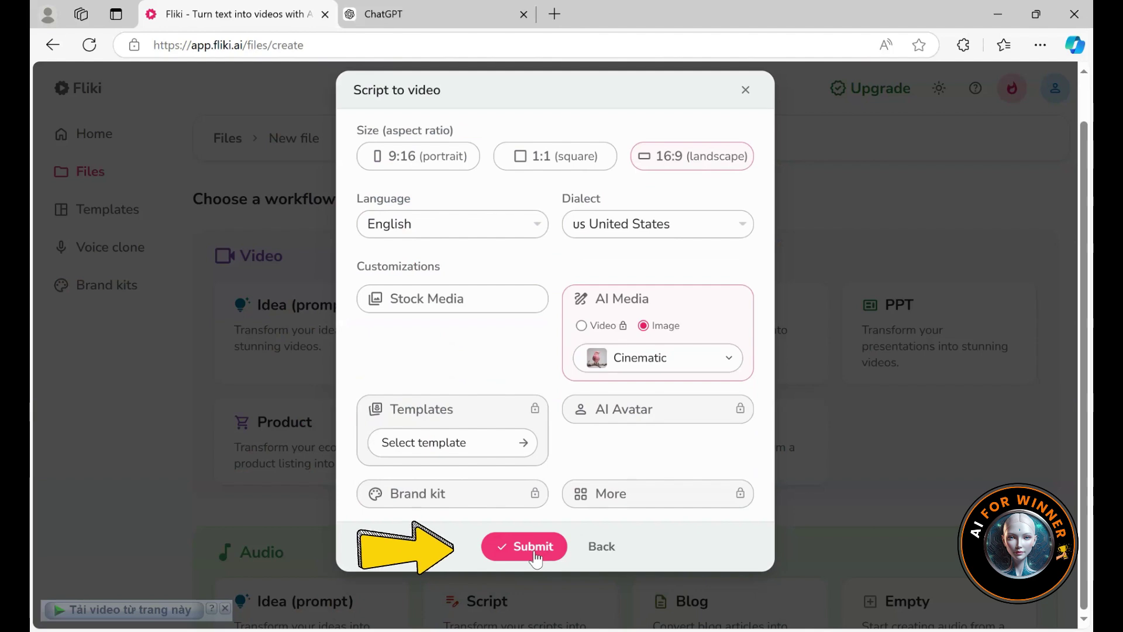
Submit to generate the basketball video, play it, and skip ahead to a later scene.
left_click(534, 556)
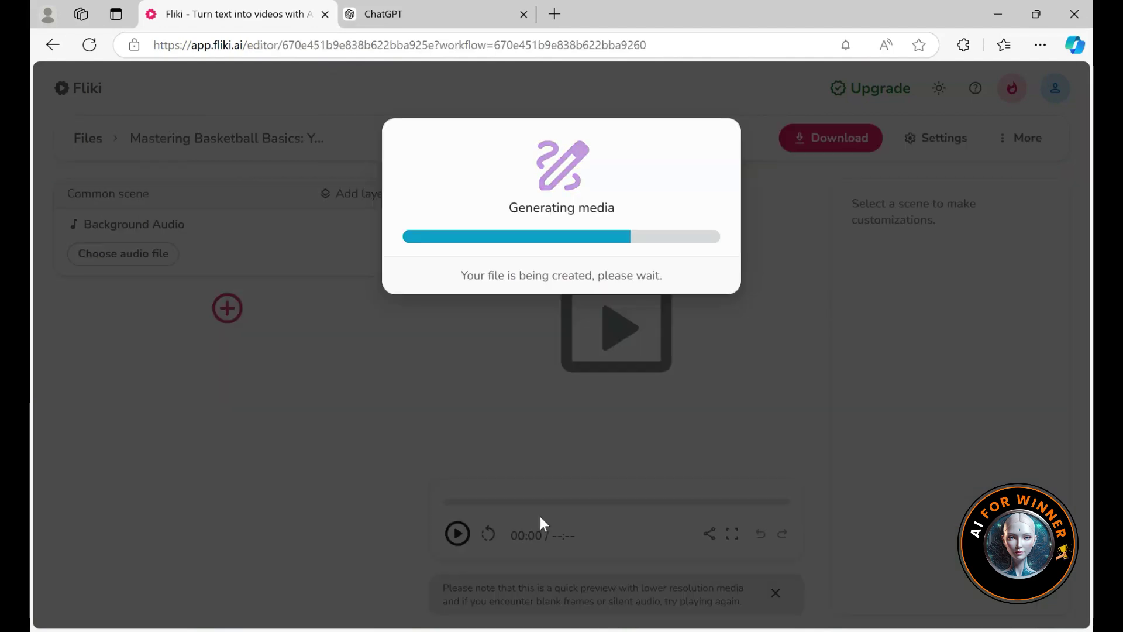
left_click(457, 533)
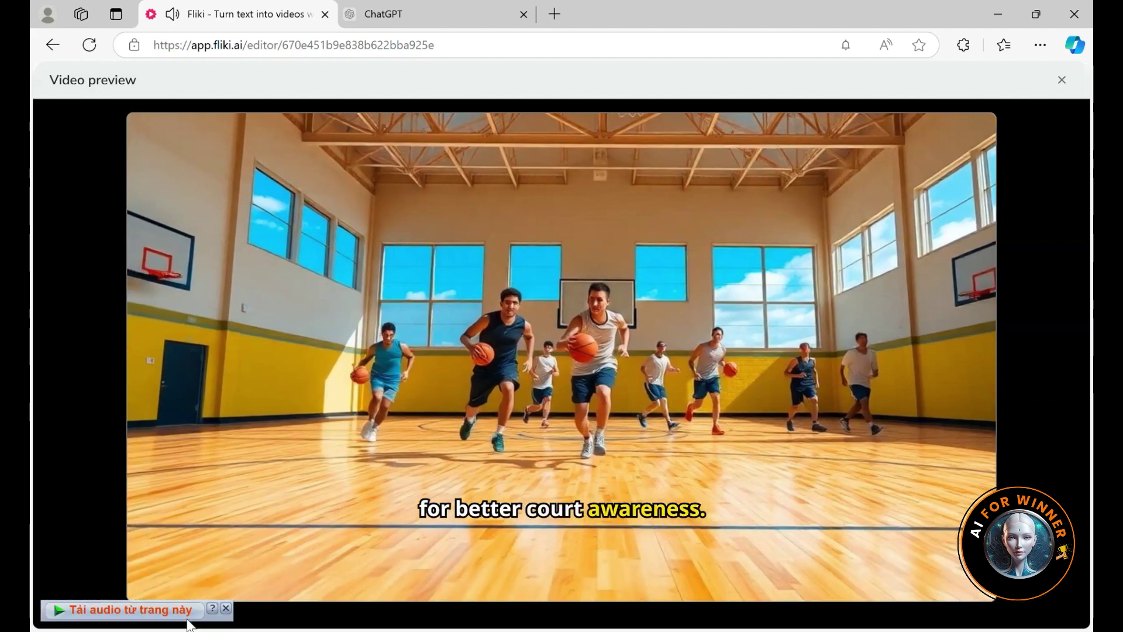
left_click(288, 576)
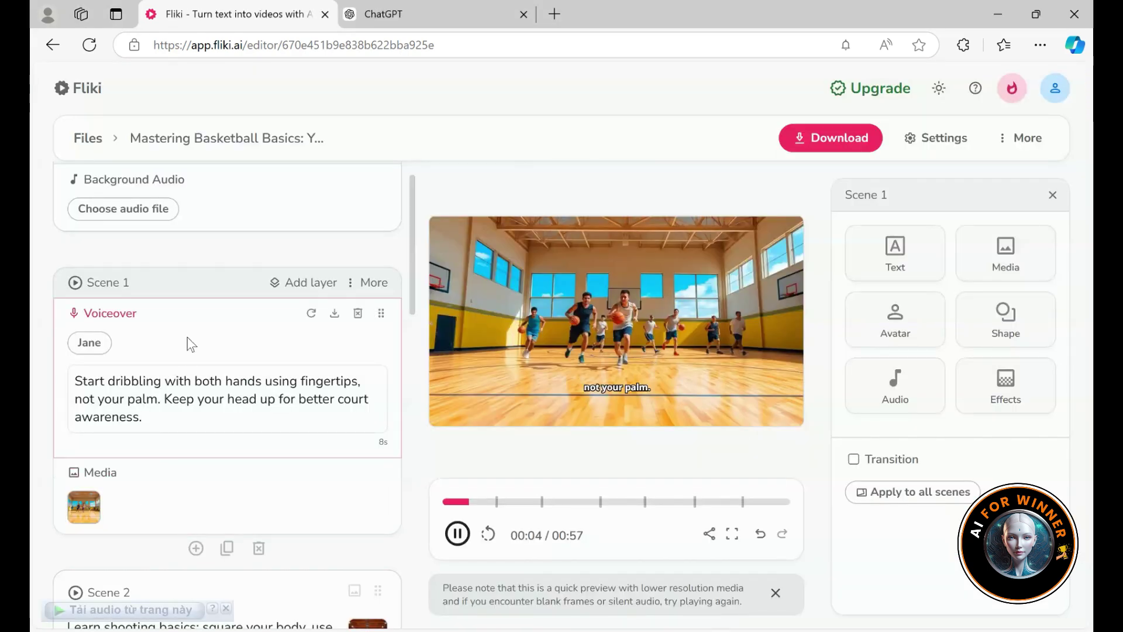
Search Scene 1's stock media for 'Basketball' and scroll through the clips.
left_click(184, 381)
left_click(84, 506)
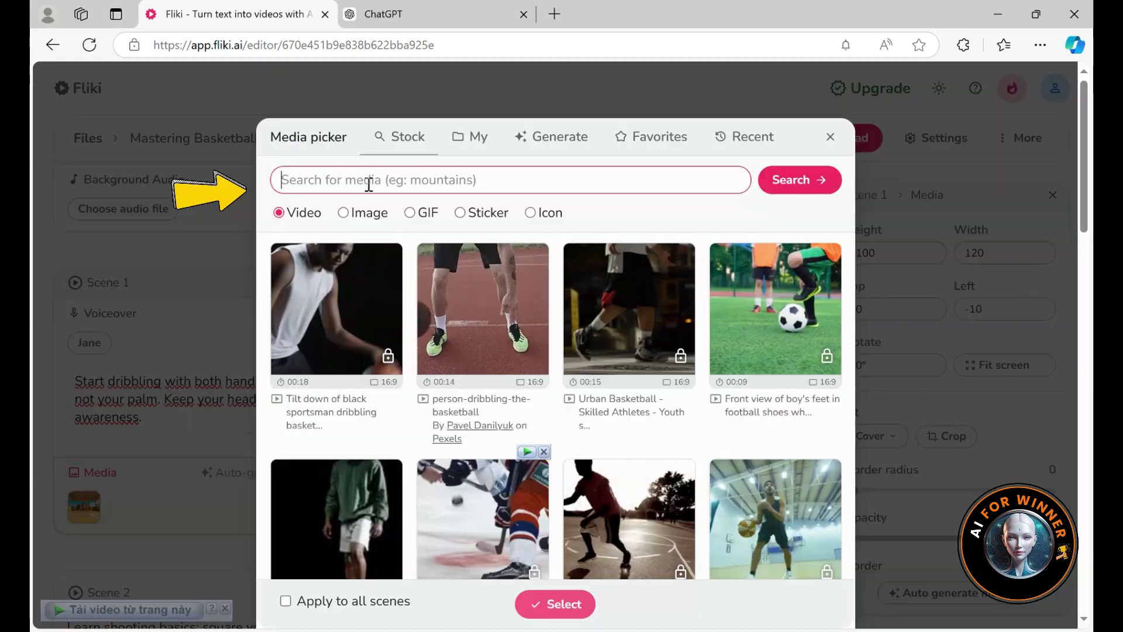
type("Basketball")
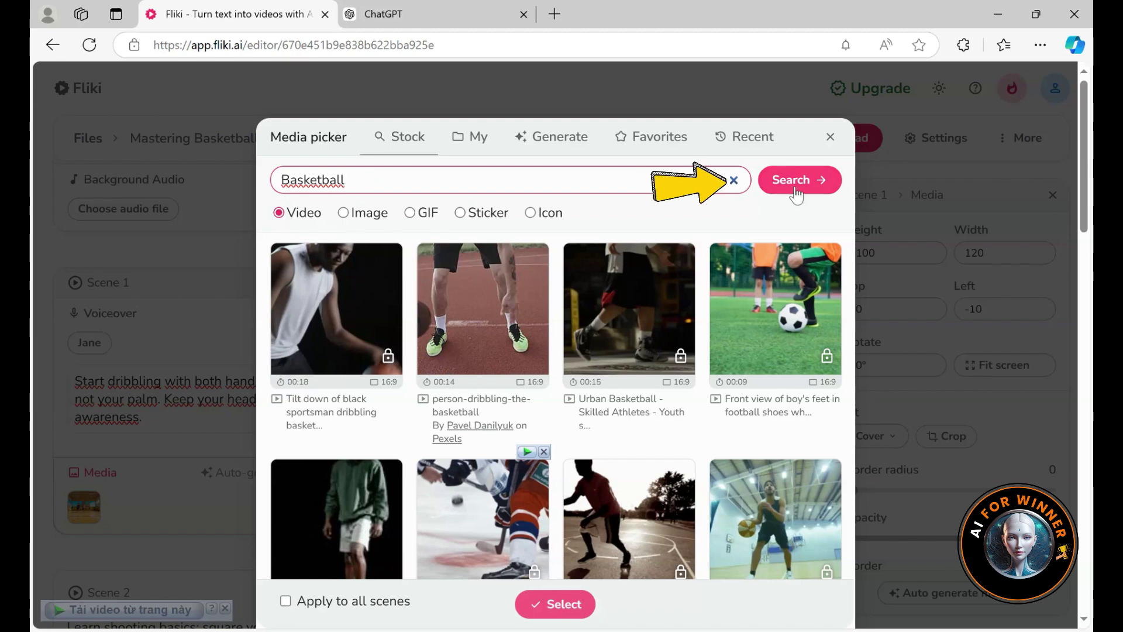
left_click(796, 181)
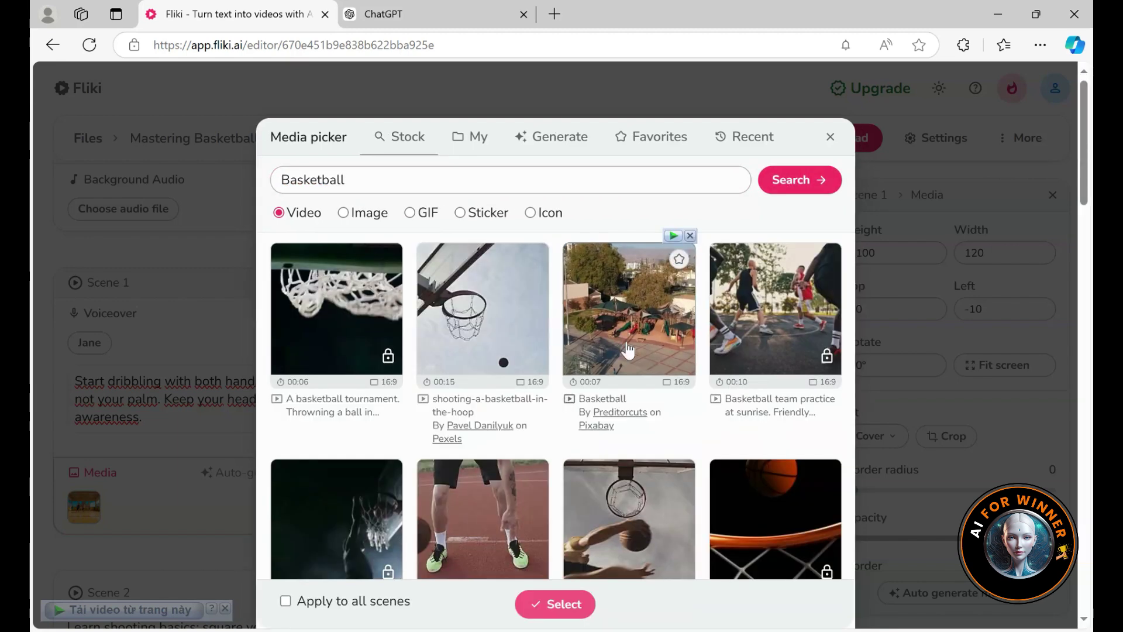
scroll(710, 346, "down", 3)
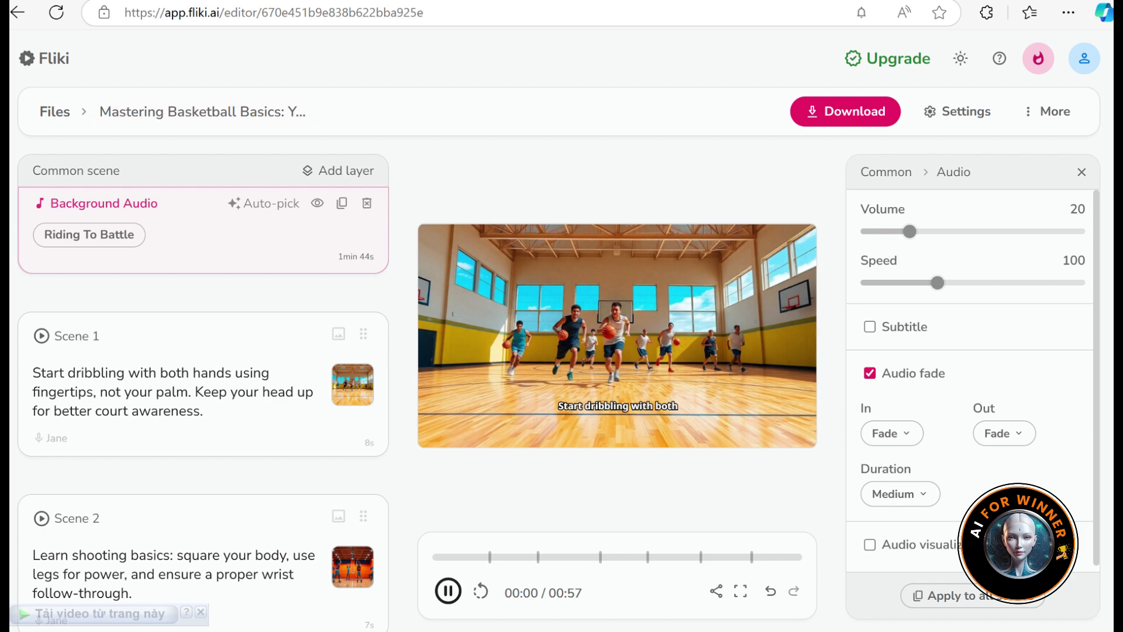
Watch the basketball video with its background music in the large preview.
left_click(740, 591)
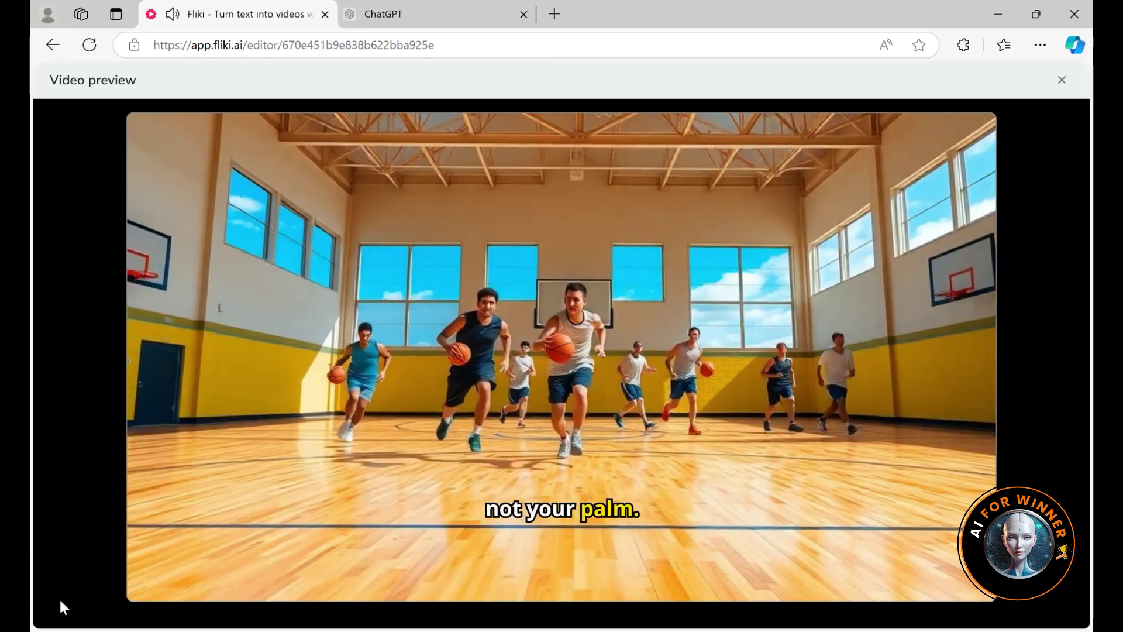
mouse_move(59, 603)
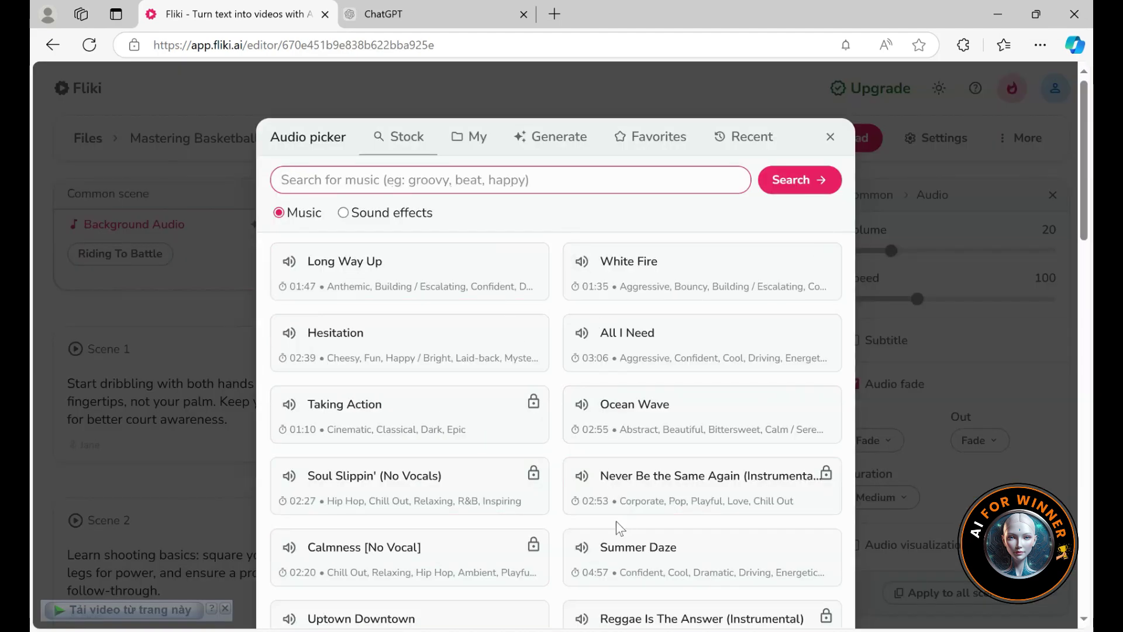
Switch the Audio picker to sound effects and preview the finished video.
left_click(344, 214)
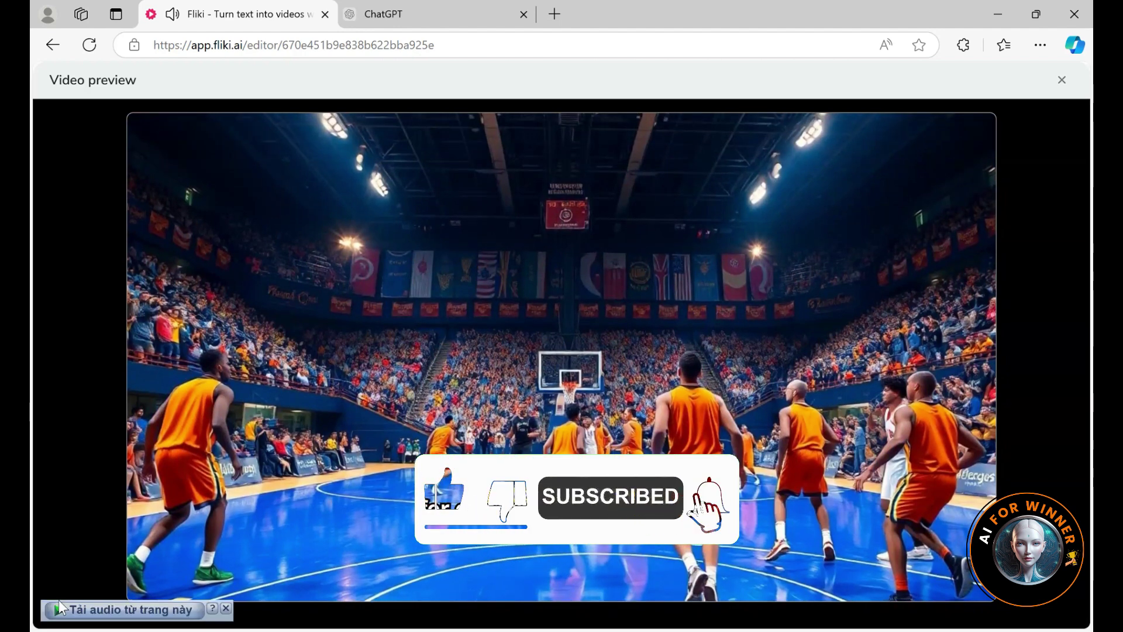
mouse_move(727, 606)
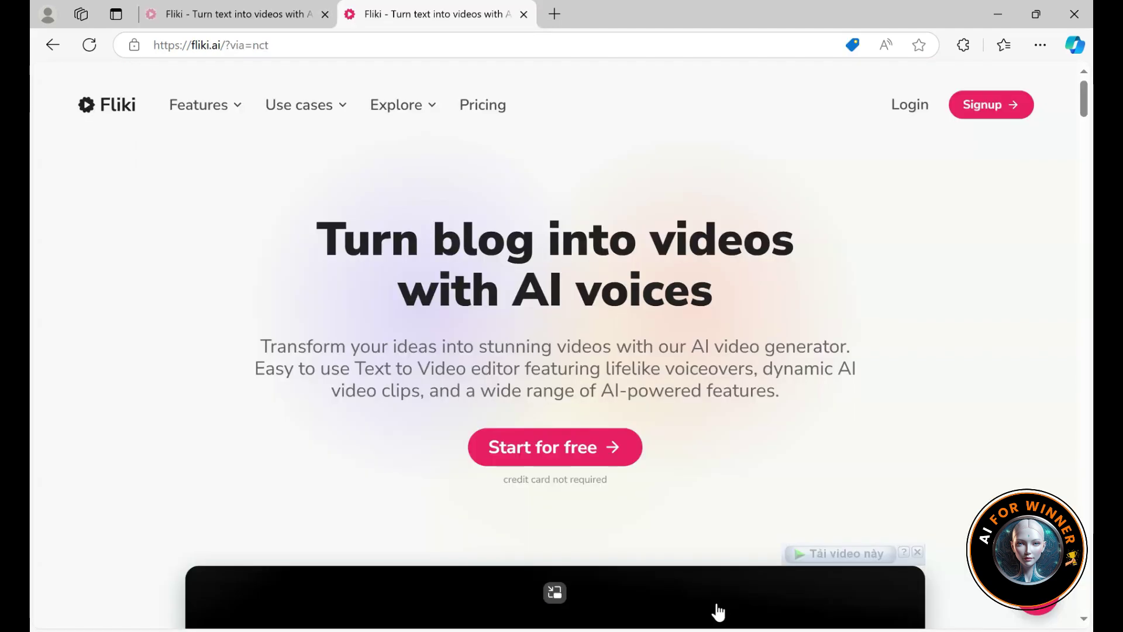
left_click(982, 422)
scroll(1044, 391, "down", 15)
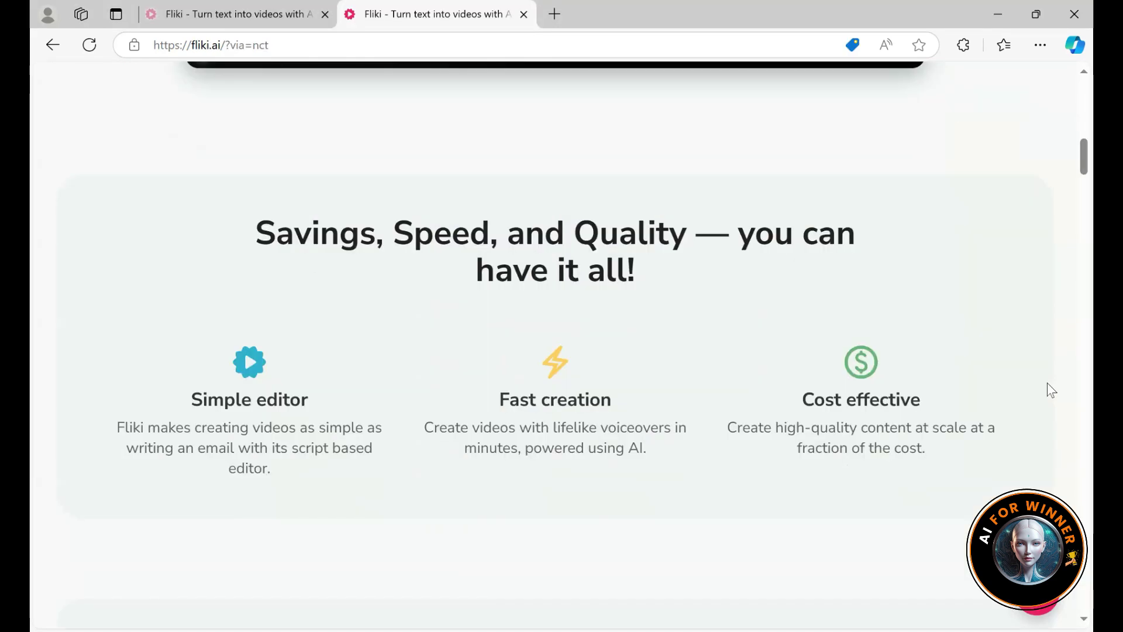
scroll(1047, 383, "down", 5)
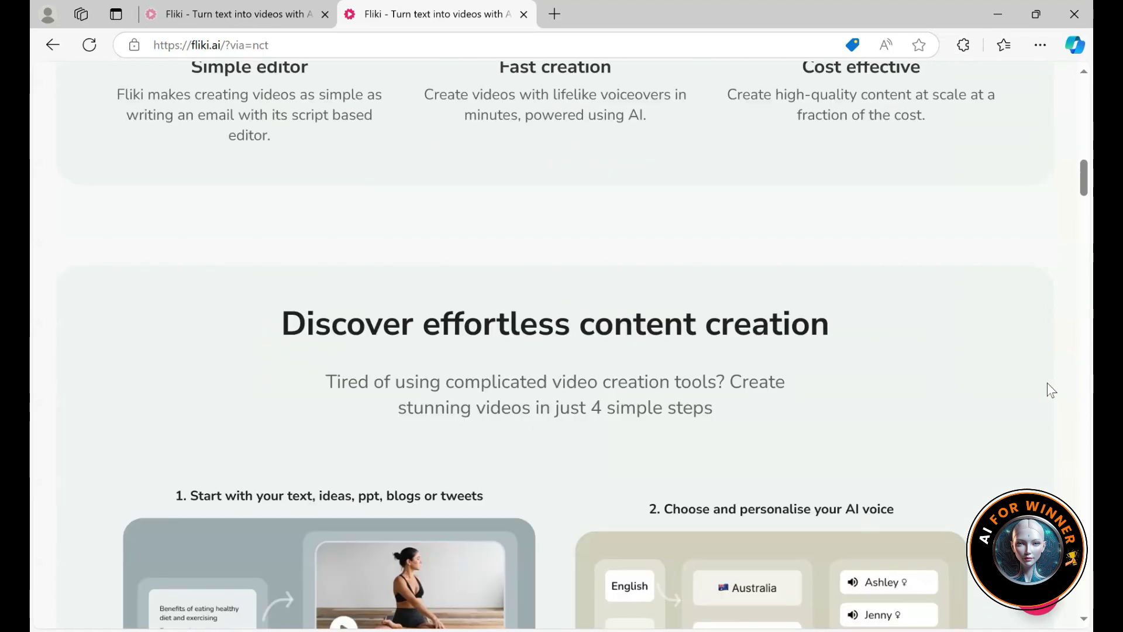
scroll(1047, 384, "down", 3)
scroll(1047, 382, "down", 10)
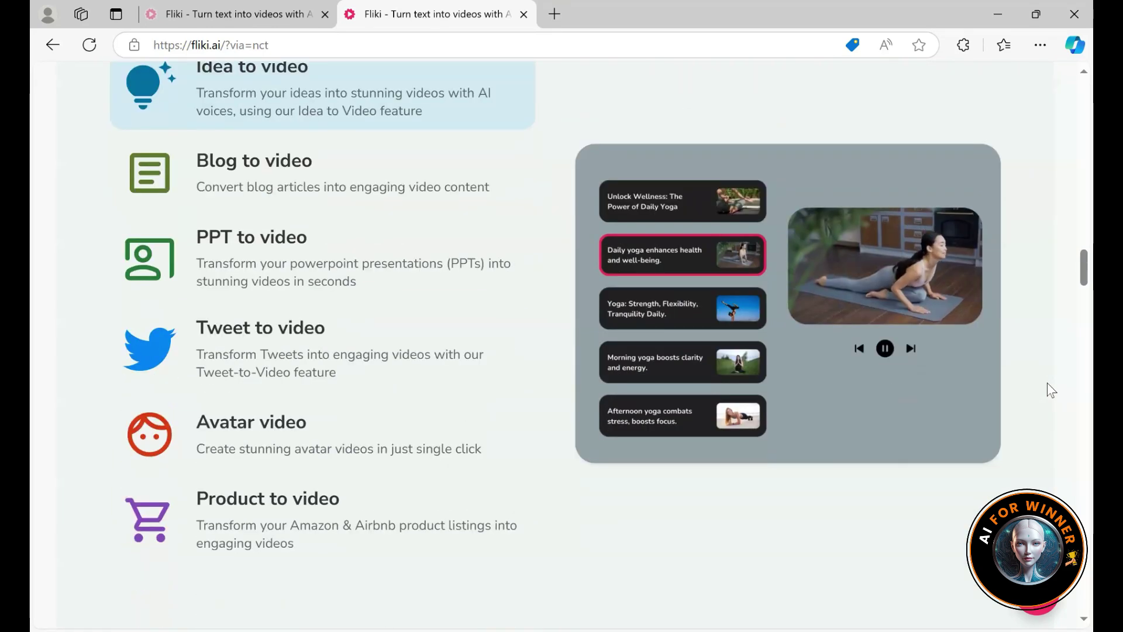
scroll(1047, 383, "up", 2)
scroll(1046, 382, "down", 3)
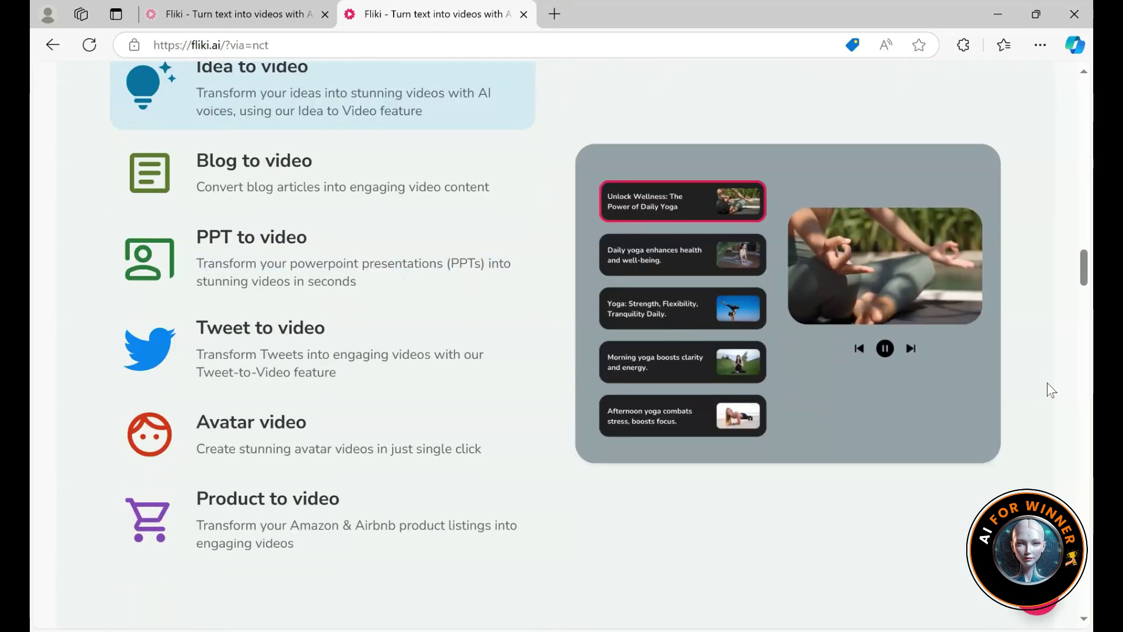
scroll(1046, 382, "down", 4)
scroll(1047, 390, "down", 15)
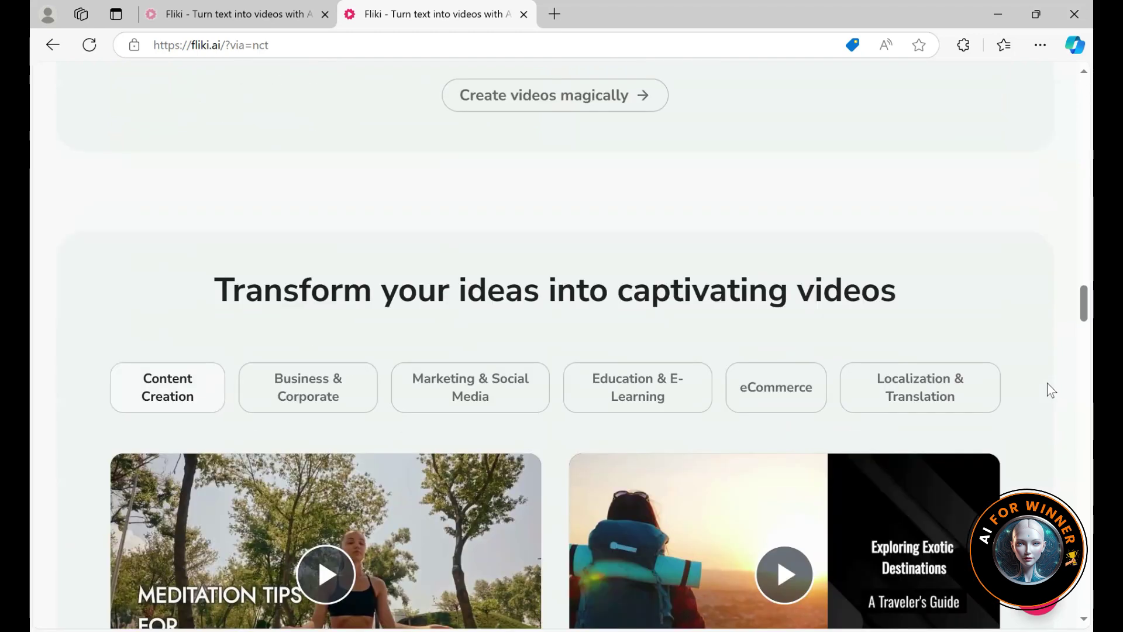
scroll(1047, 383, "down", 1)
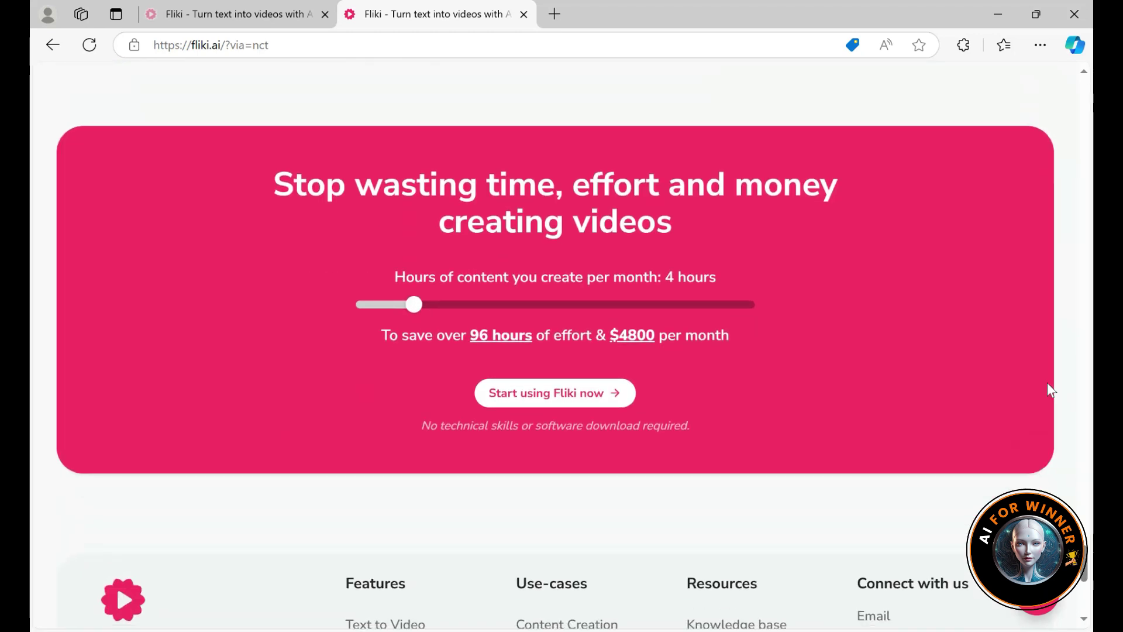